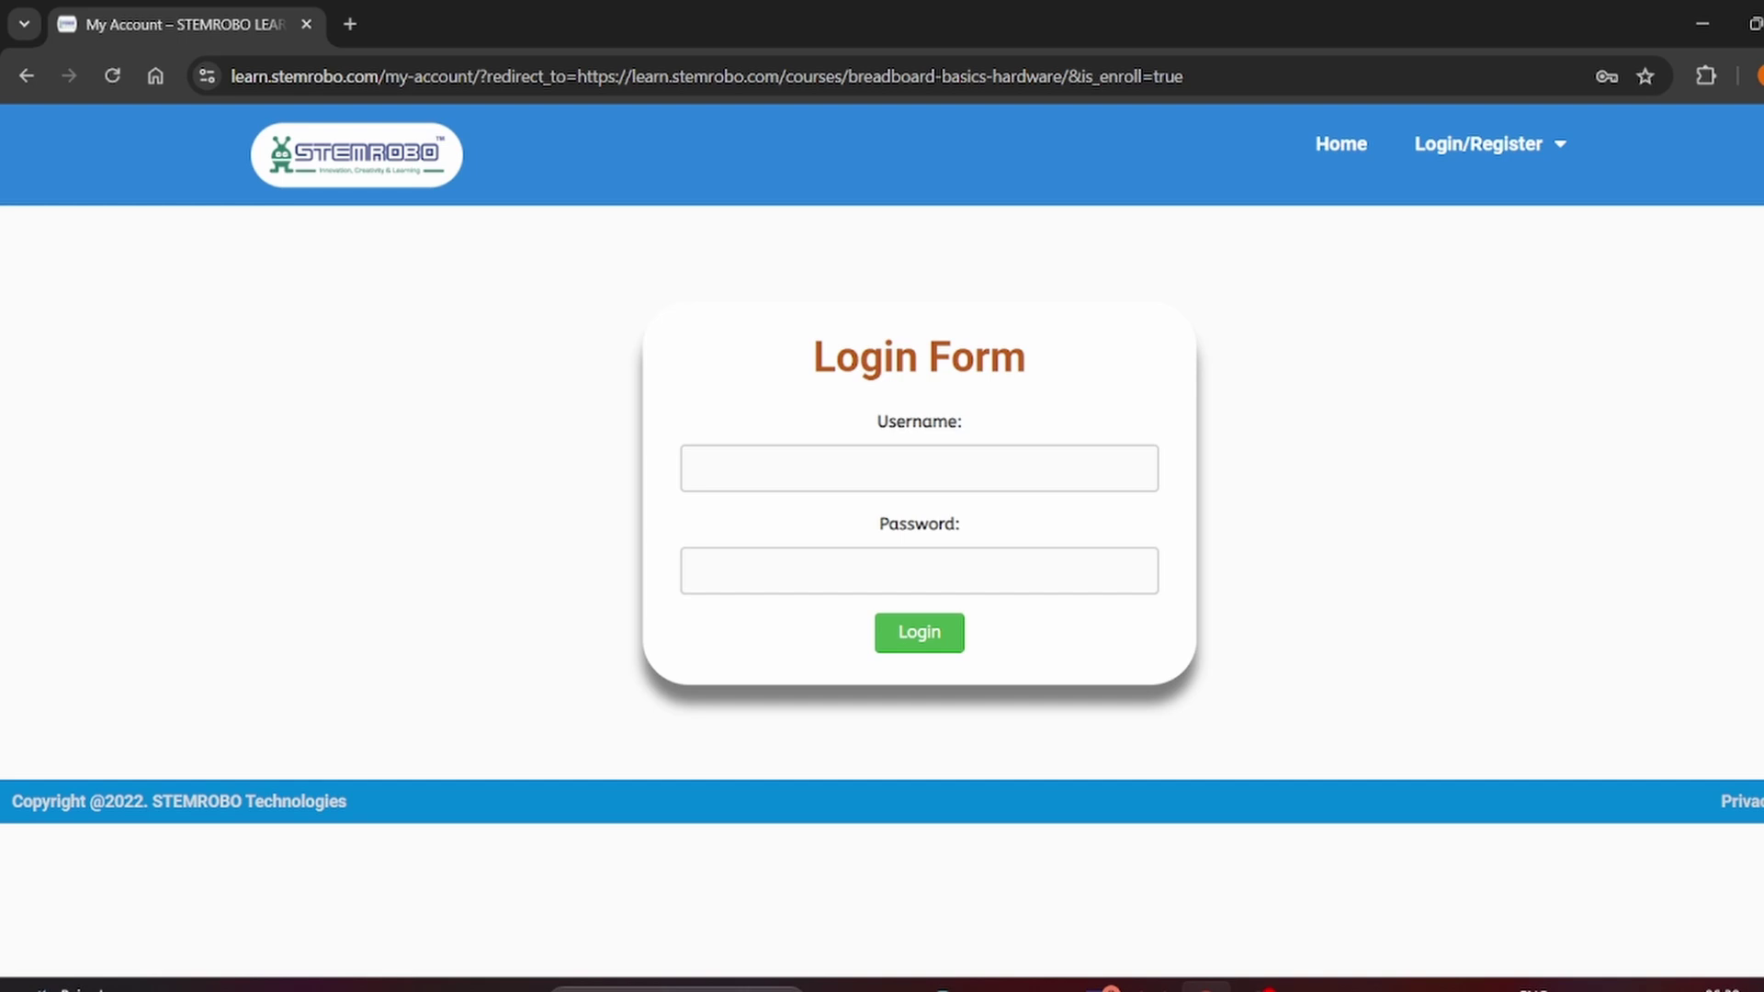
- Log in with the saved username suggestion and its password to reach the Class 4 course
left_click(840, 473)
type("raj")
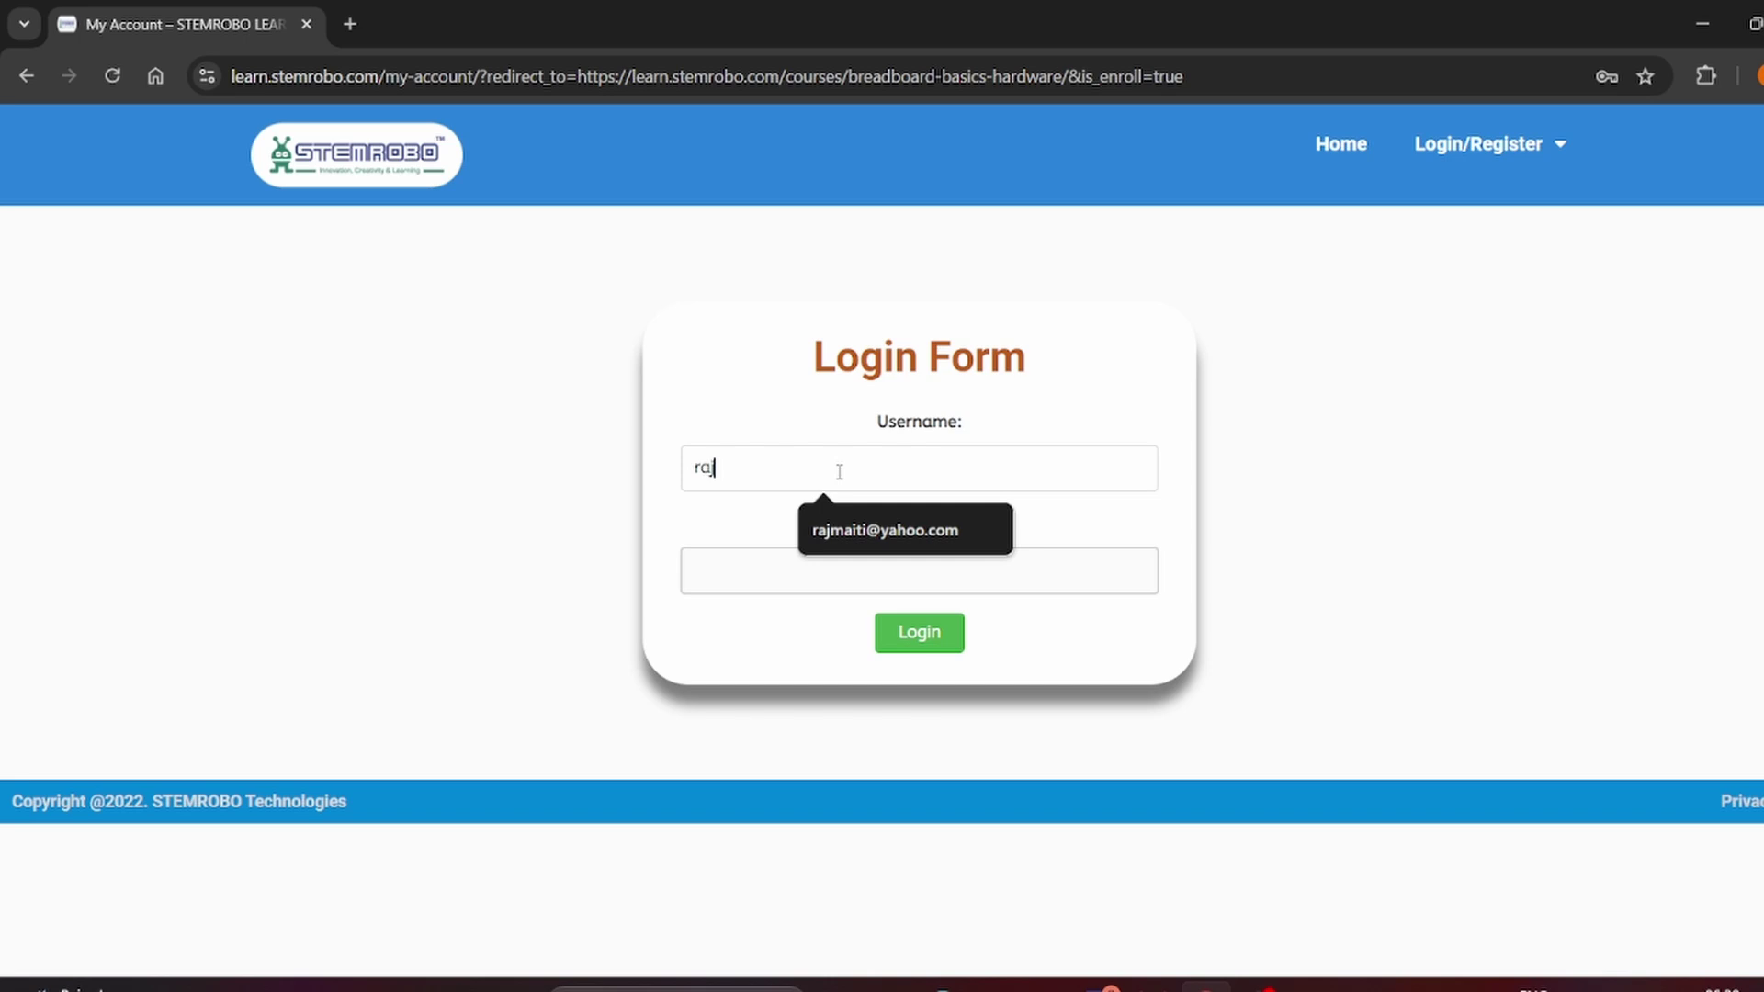
left_click(882, 529)
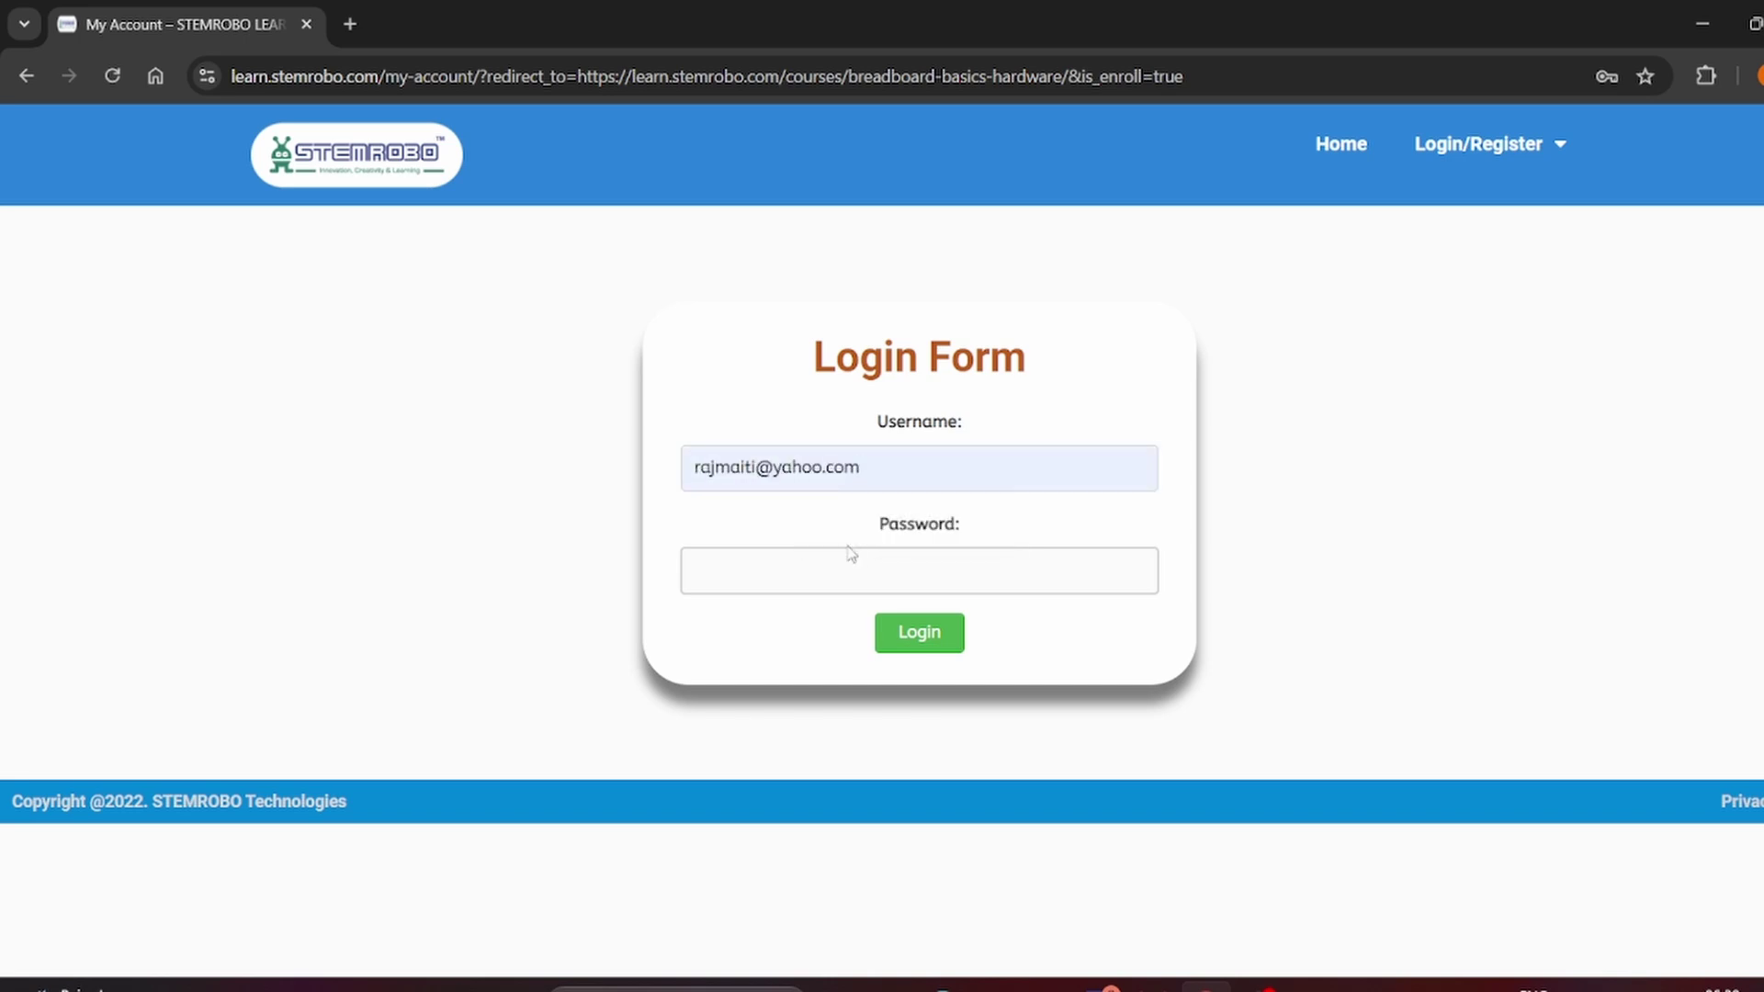
left_click(826, 576)
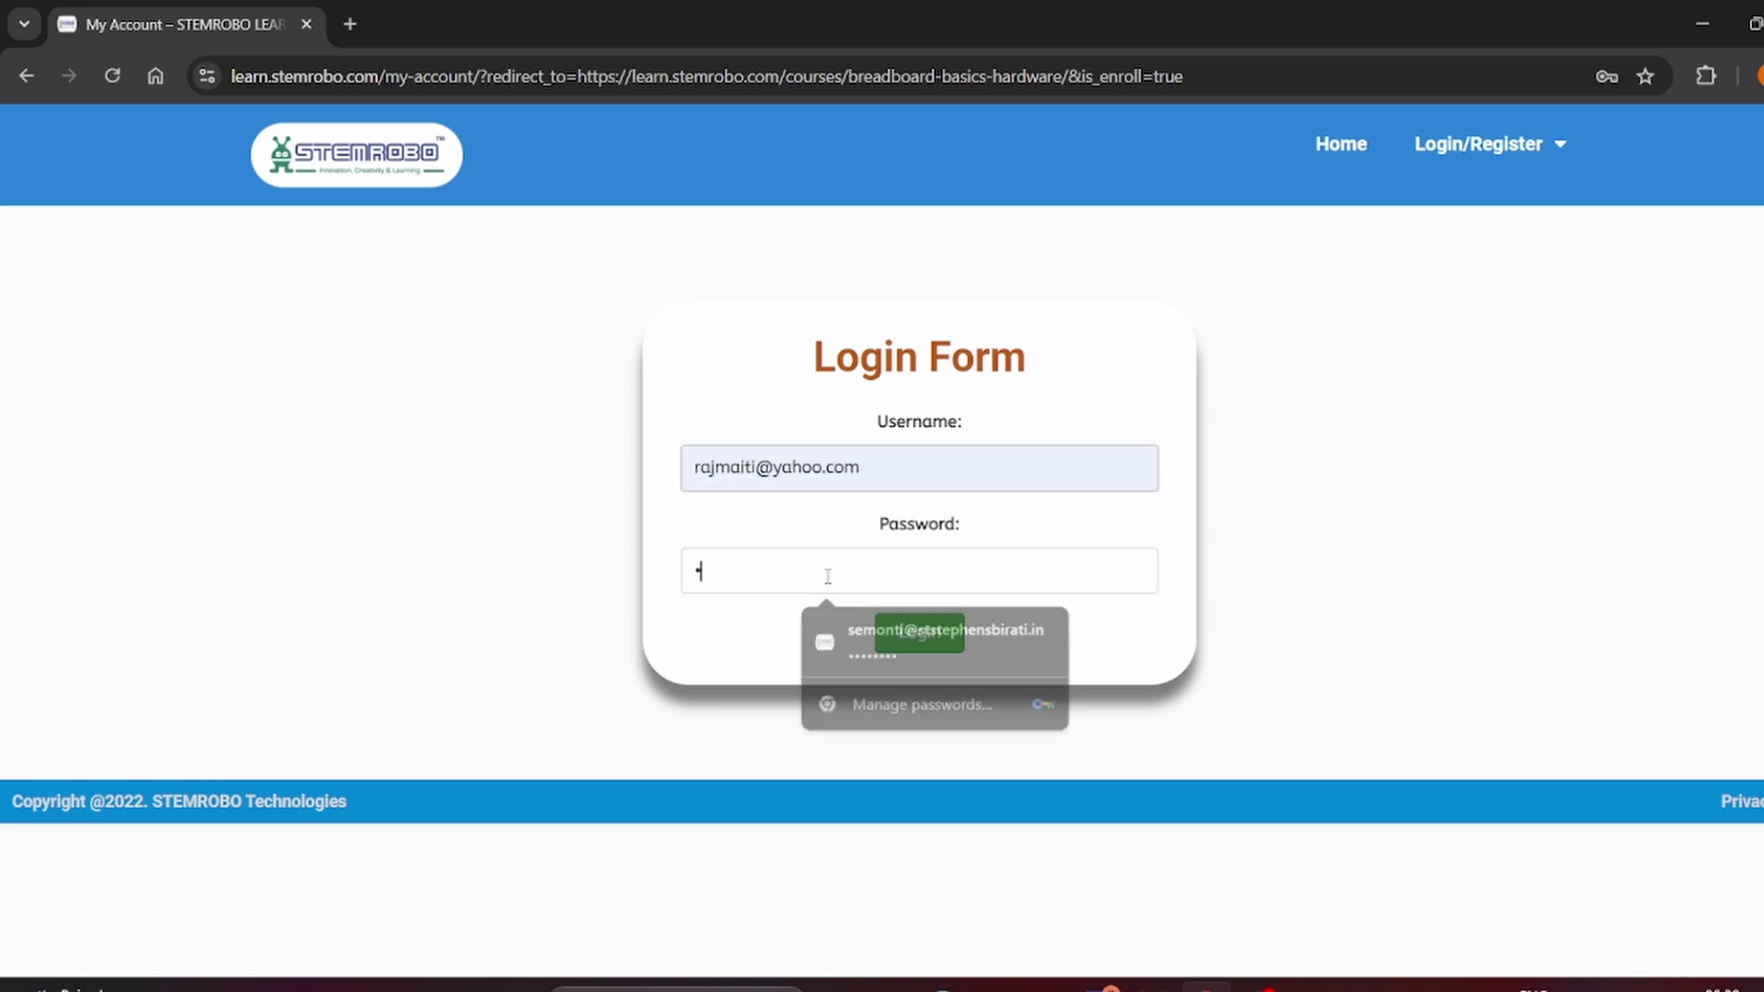
type("•••••")
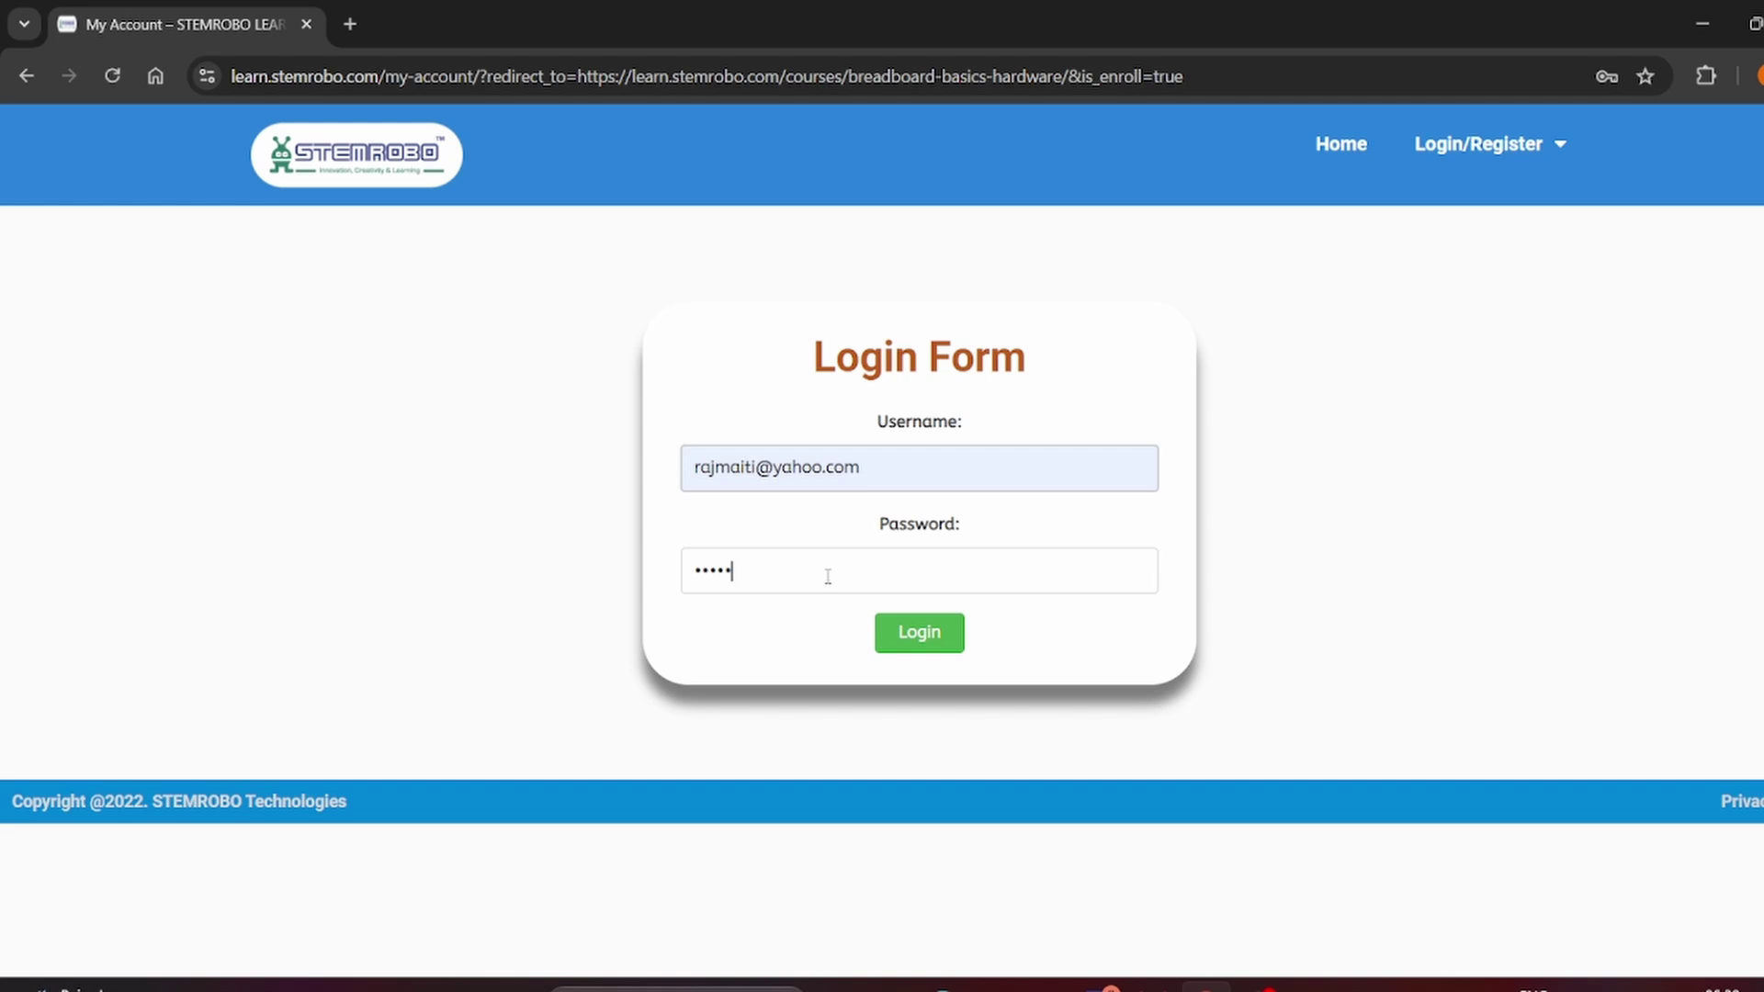
type("•••")
left_click(902, 637)
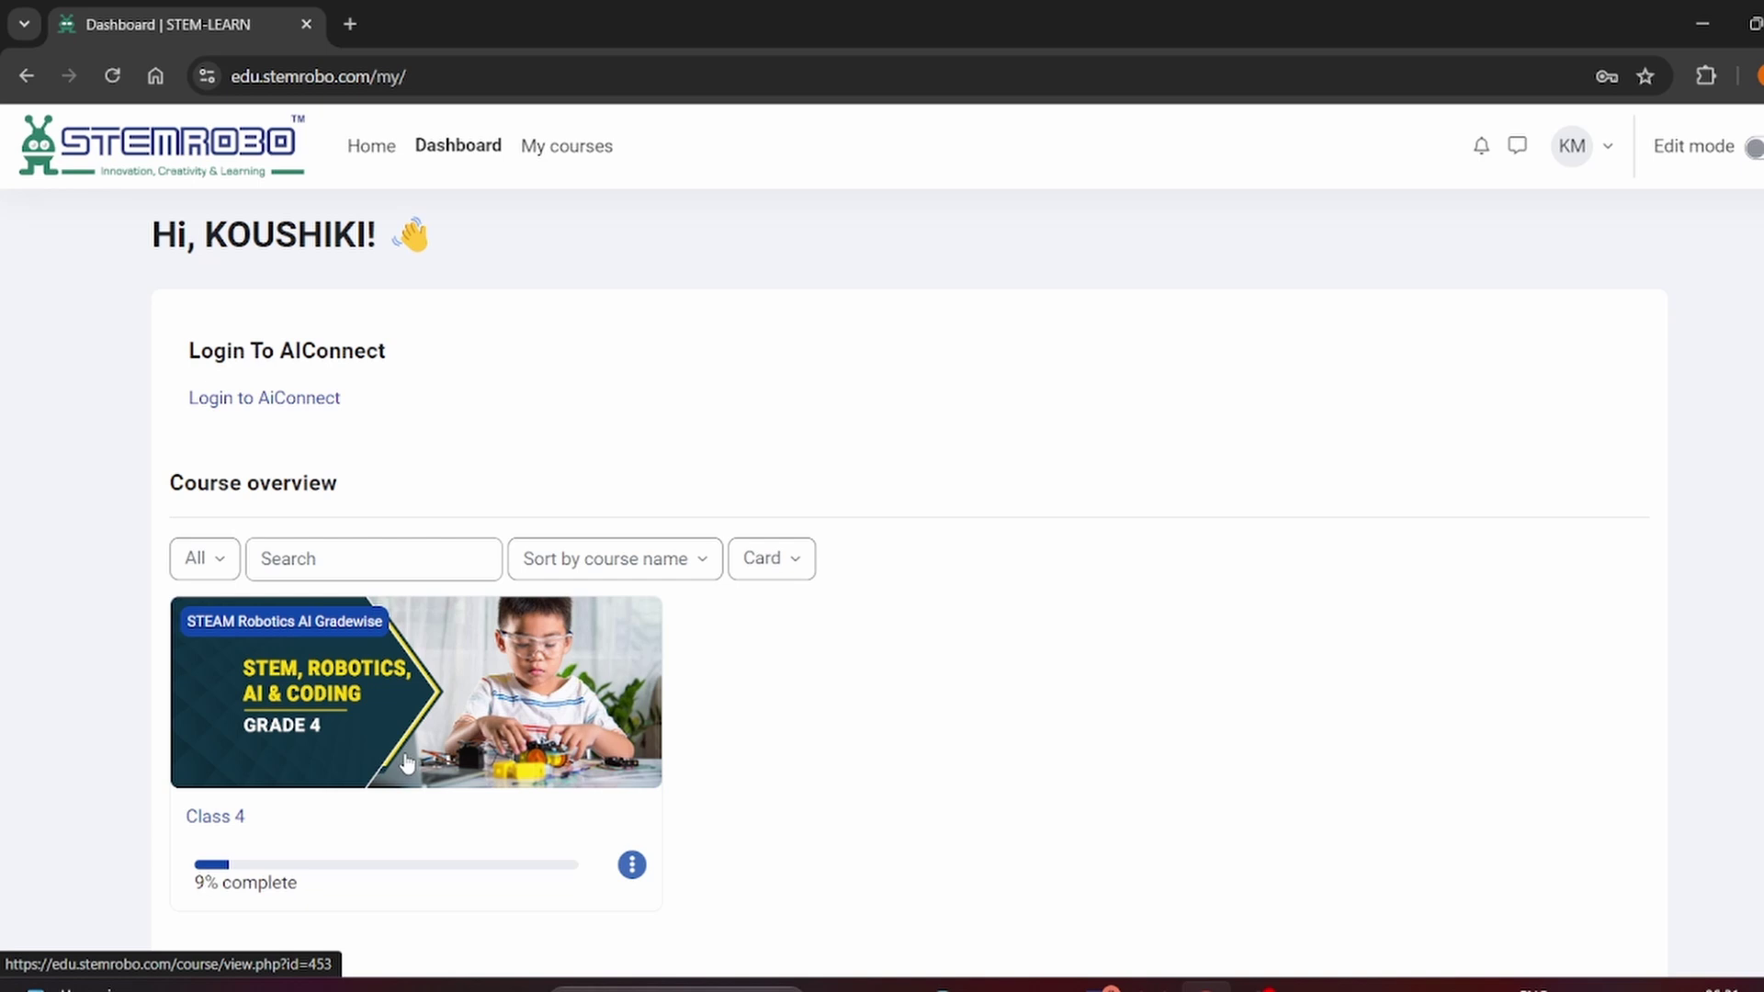
- Open the Grade 4 Class 4 course from its course card
left_click(317, 751)
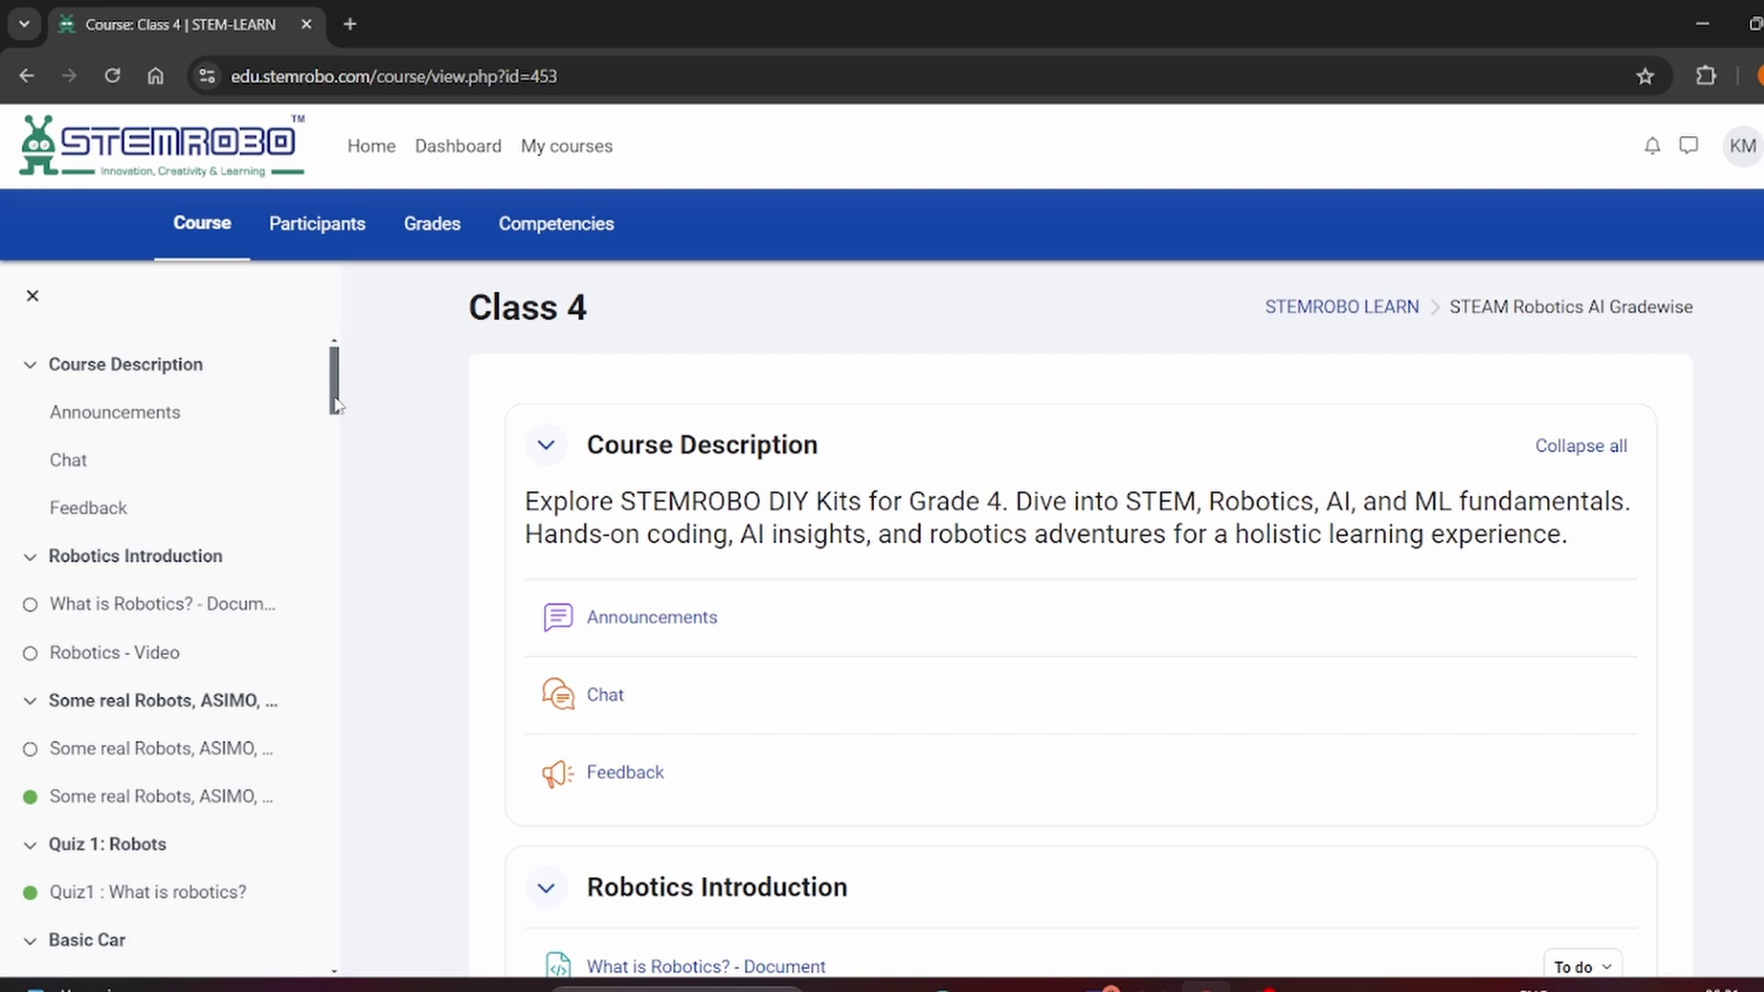
left_click_drag(336, 400, 334, 672)
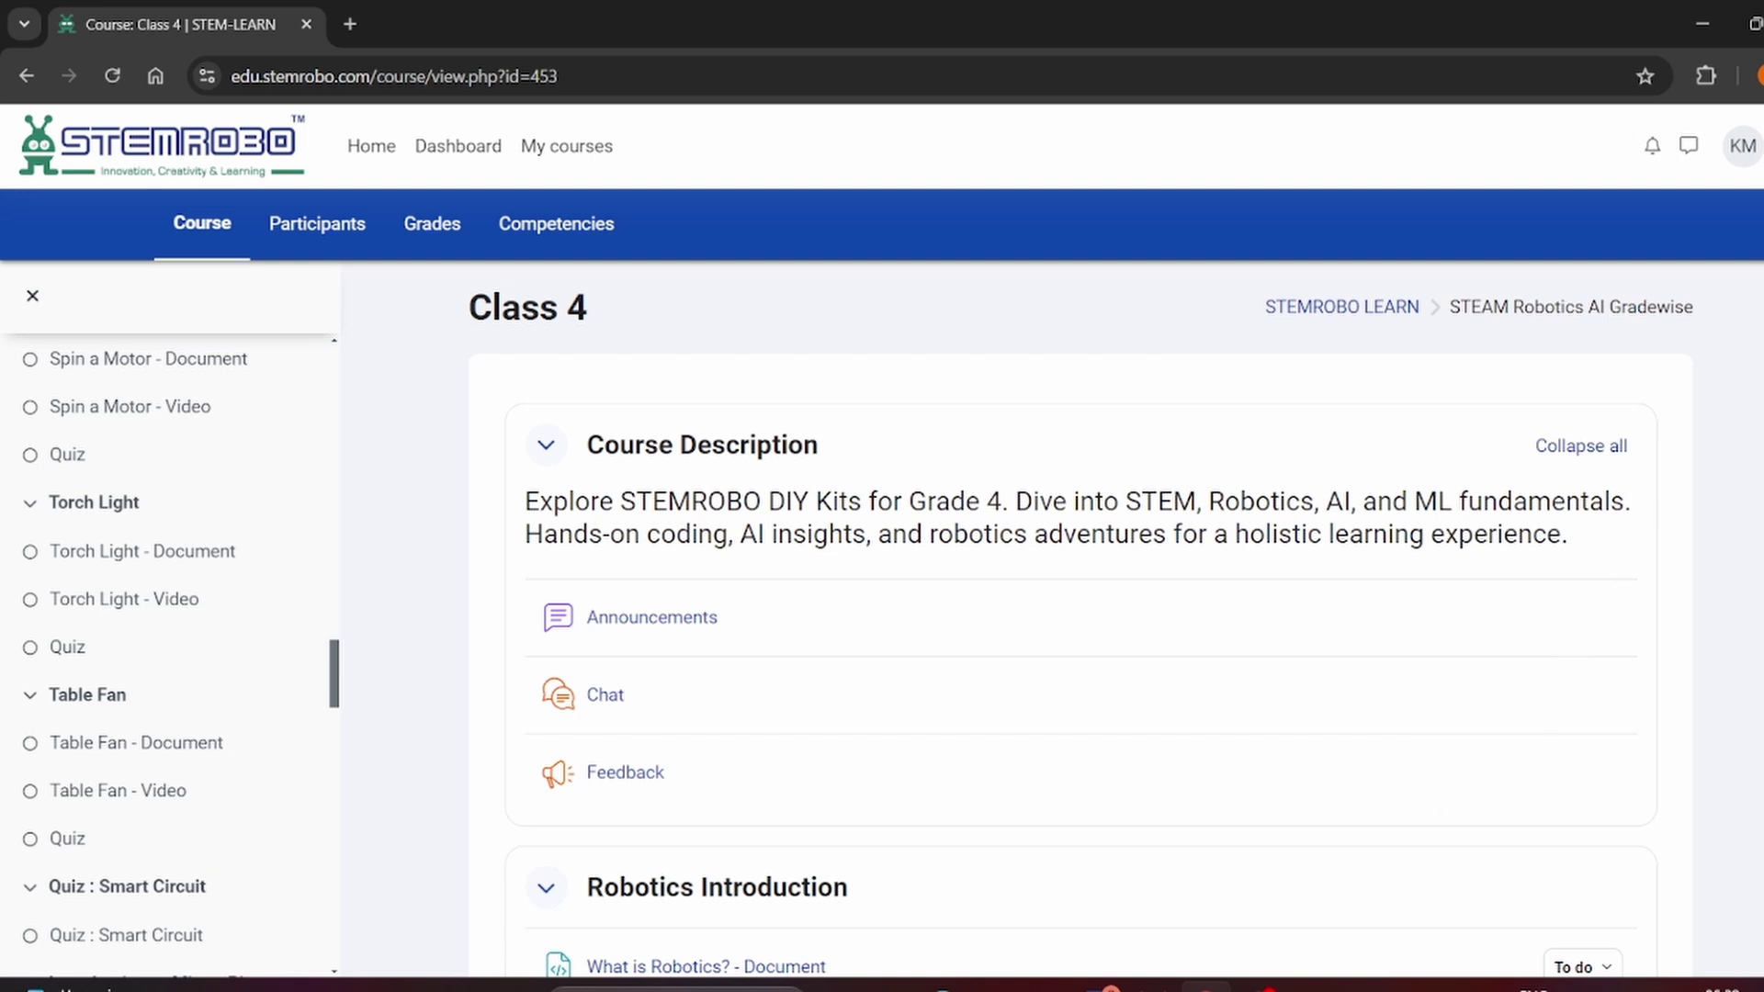
scroll(1075, 621, "down", 5)
scroll(1075, 620, "down", 3)
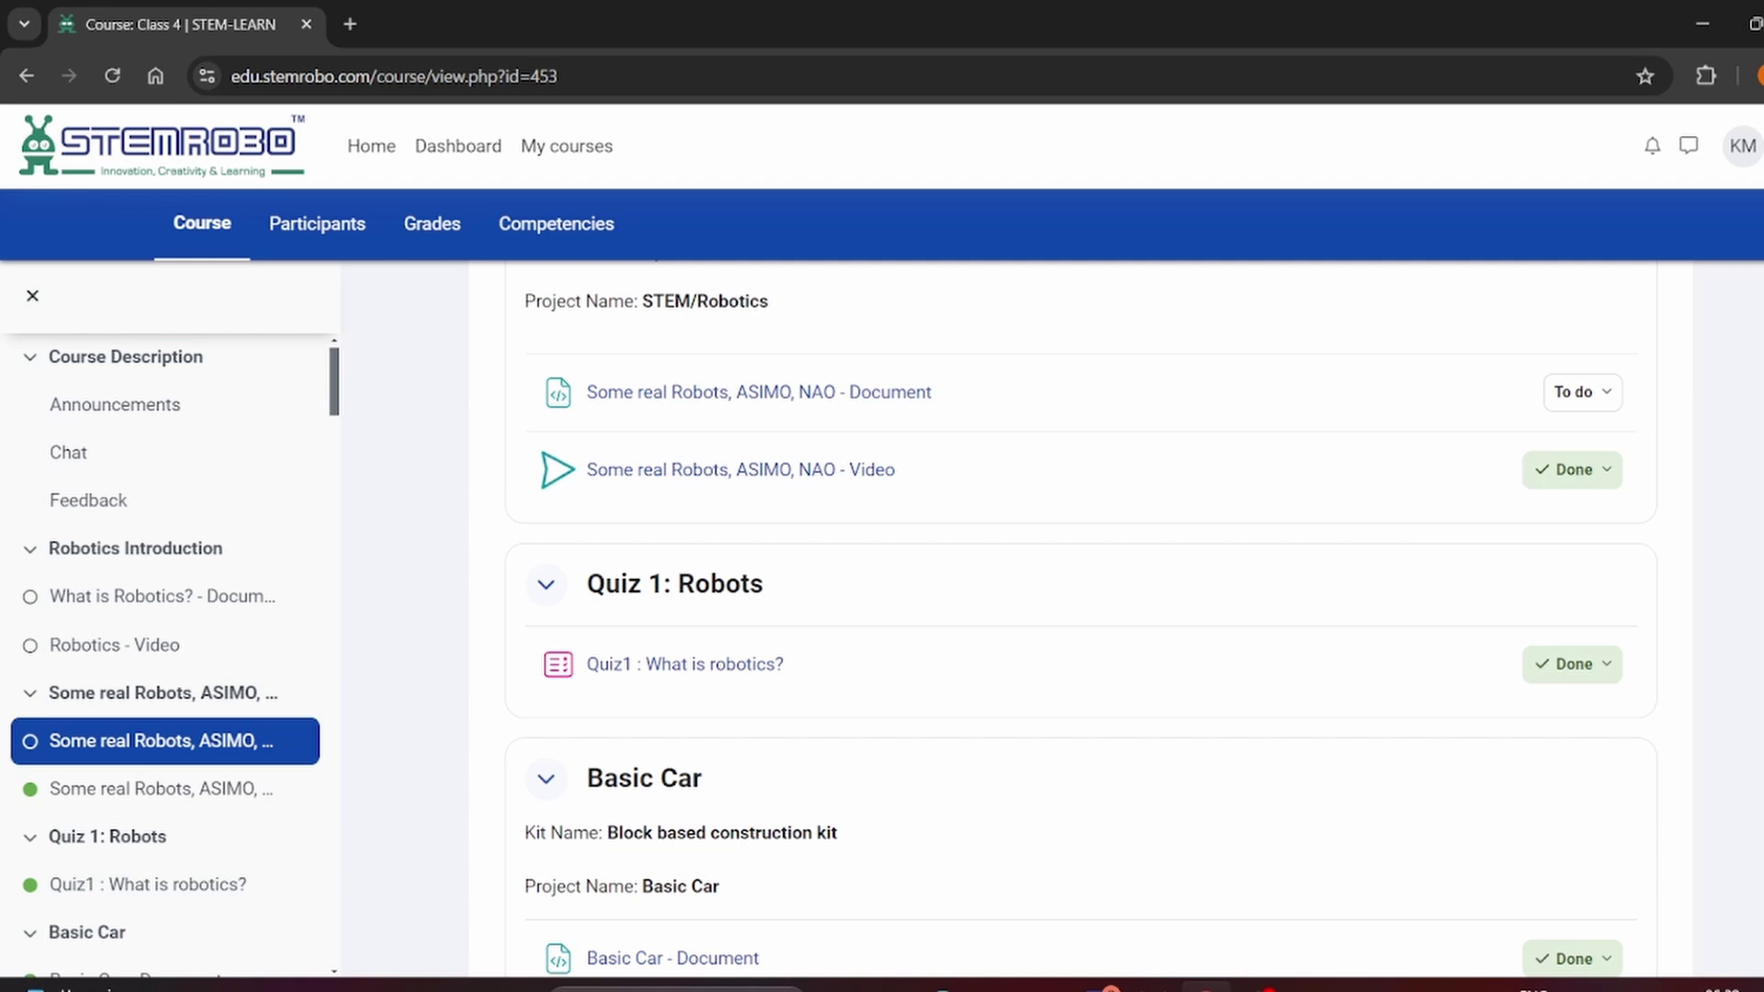
scroll(1075, 621, "down", 2)
scroll(1076, 621, "down", 2)
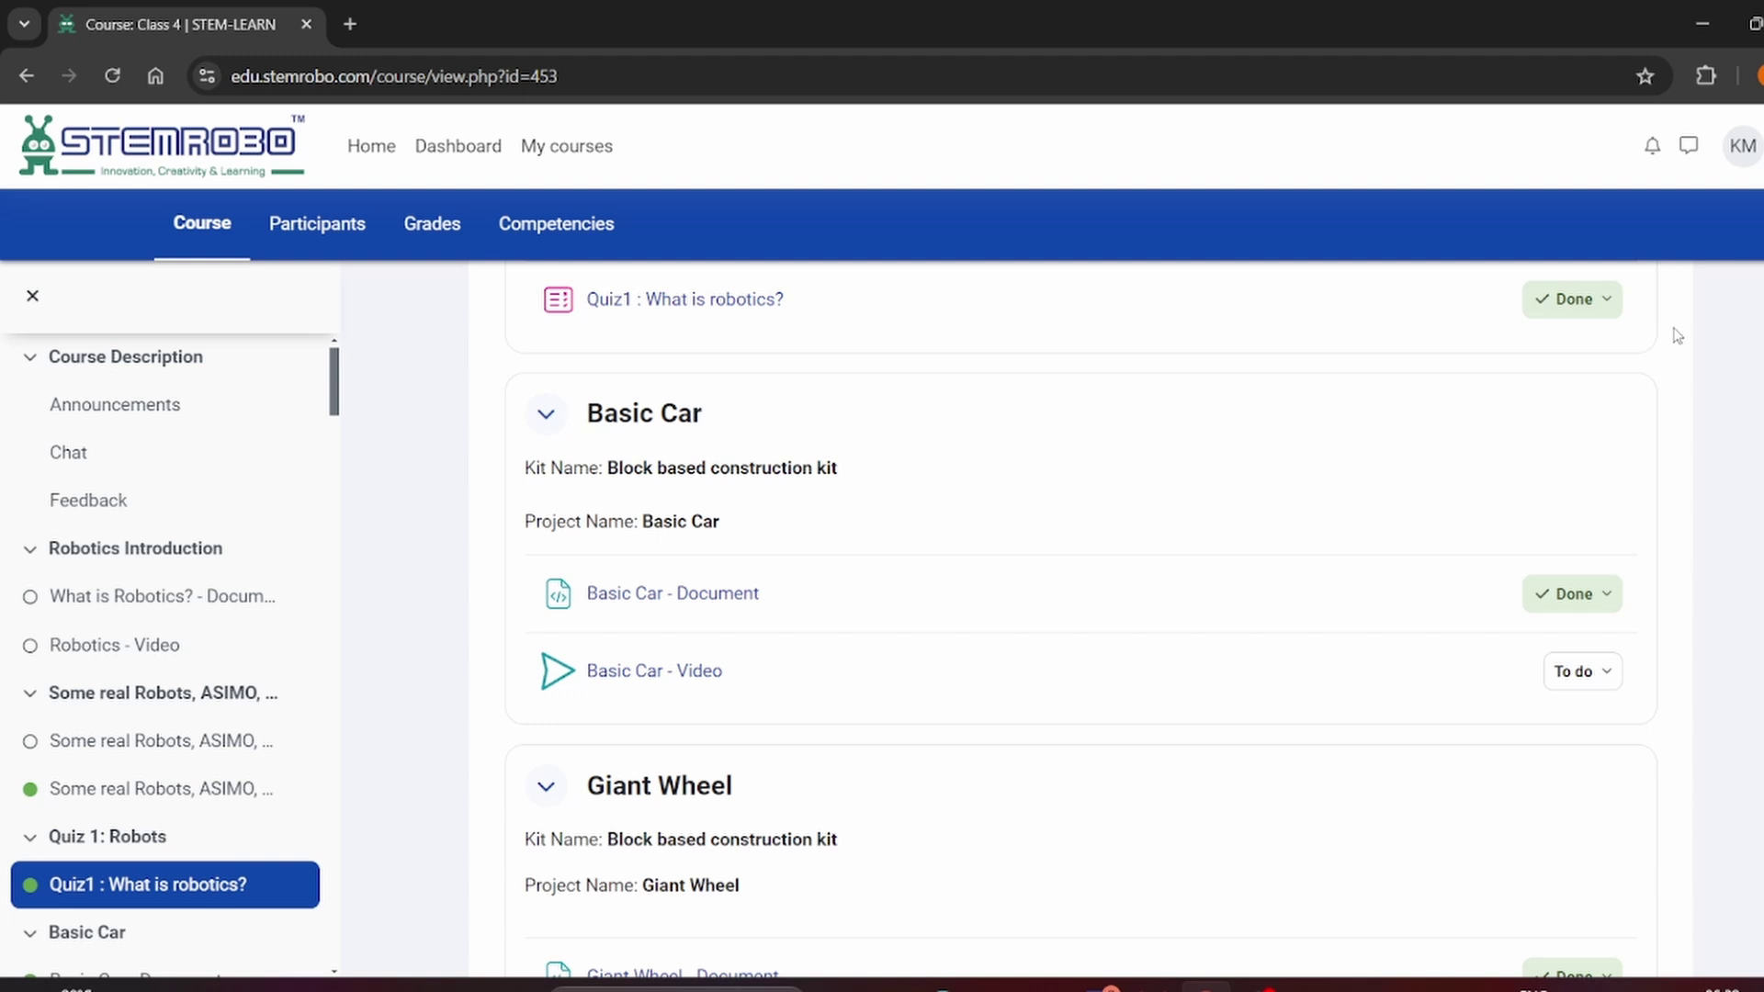
scroll(1075, 620, "down", 3)
scroll(1075, 620, "down", 2)
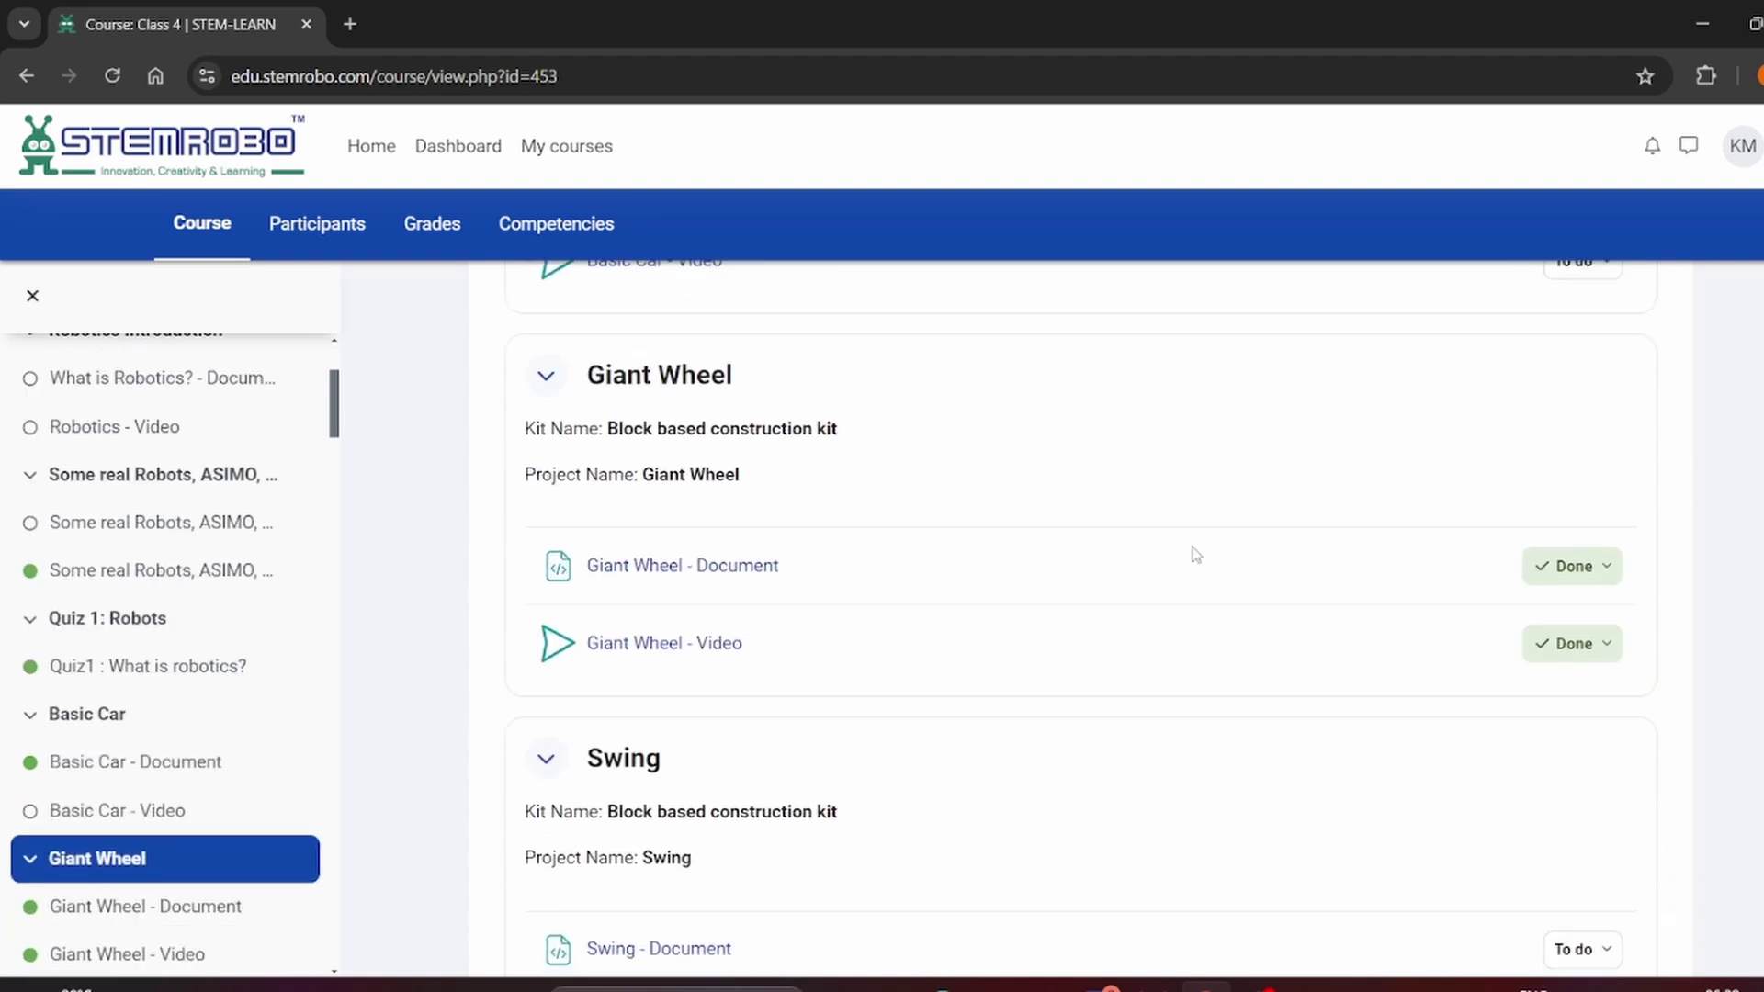
- Open the Giant Wheel document and page forward to its last page
left_click(644, 566)
left_click(1619, 675)
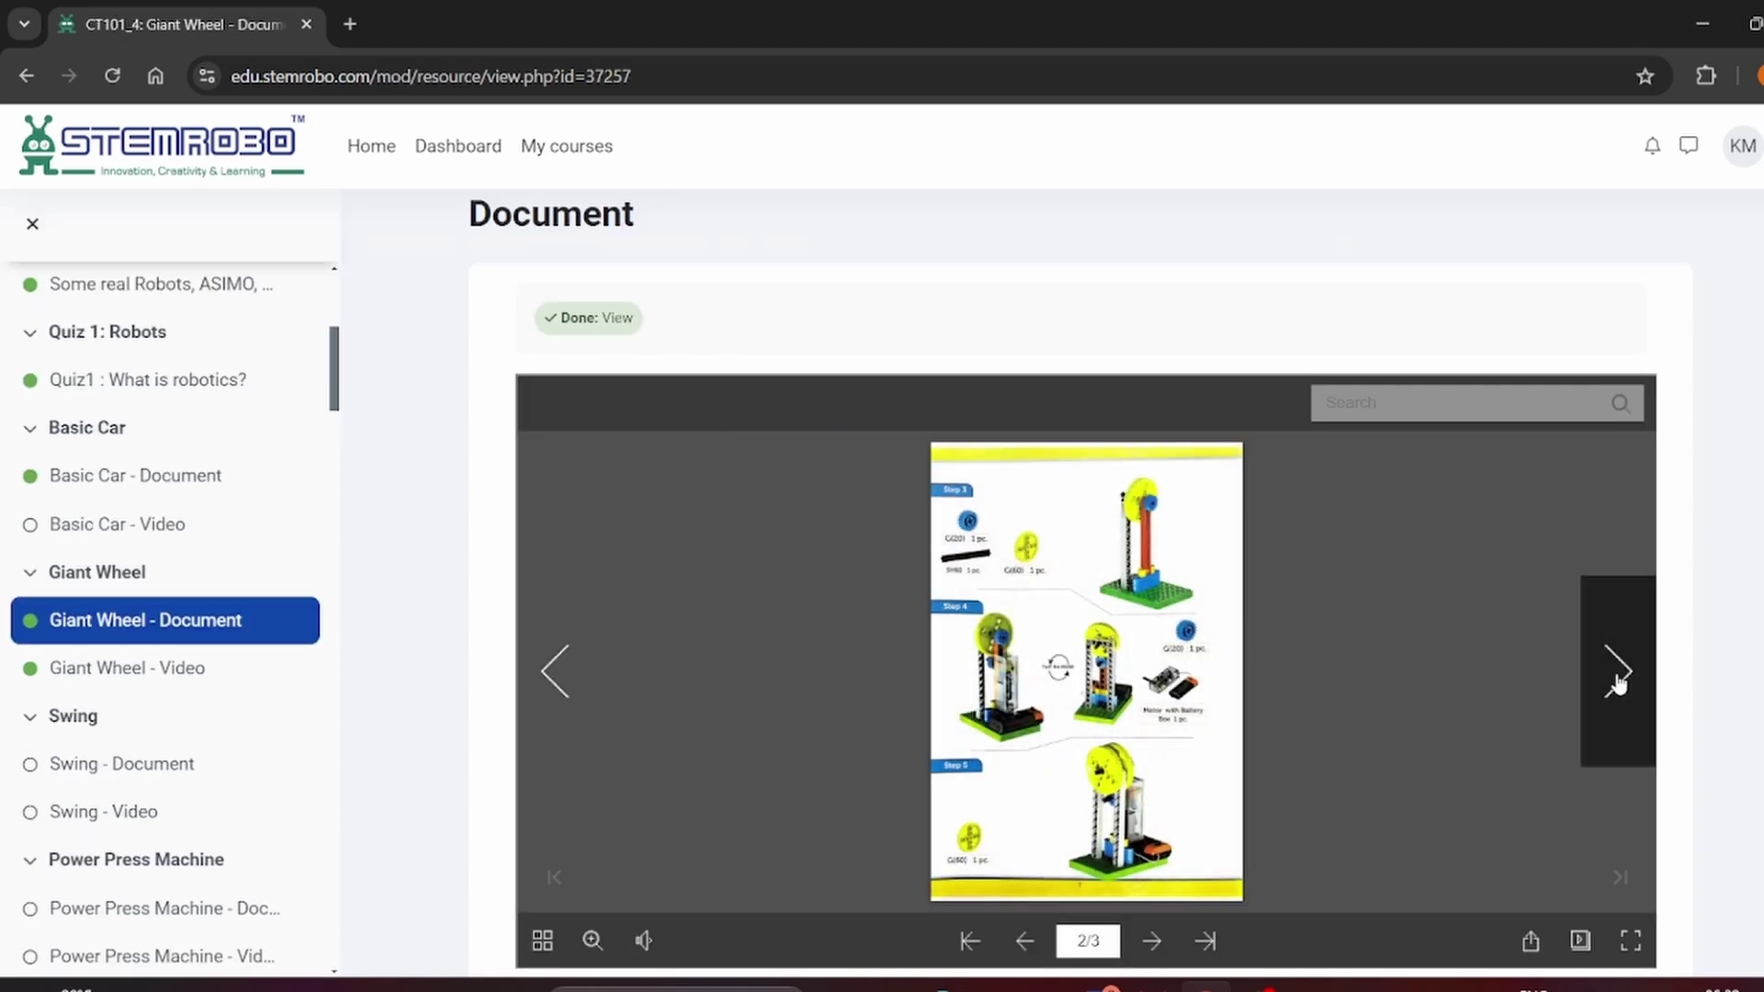
left_click(1620, 677)
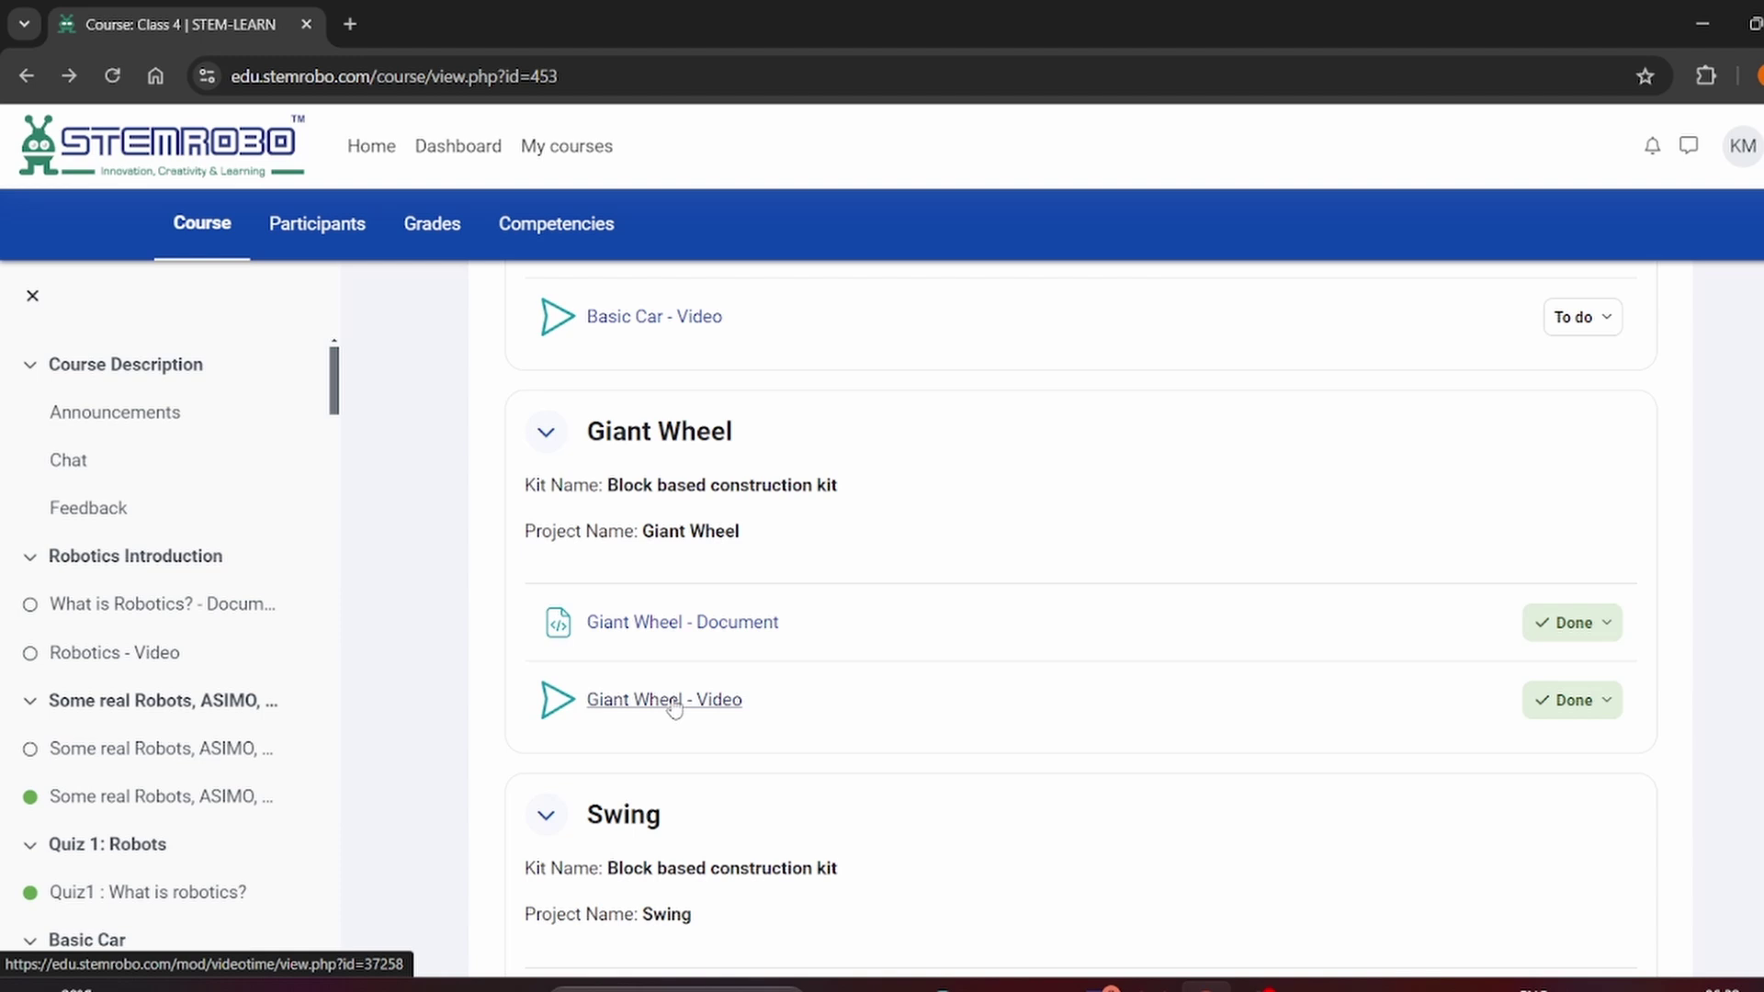
- Play the Giant Wheel video fullscreen and pause it near the end
left_click(675, 704)
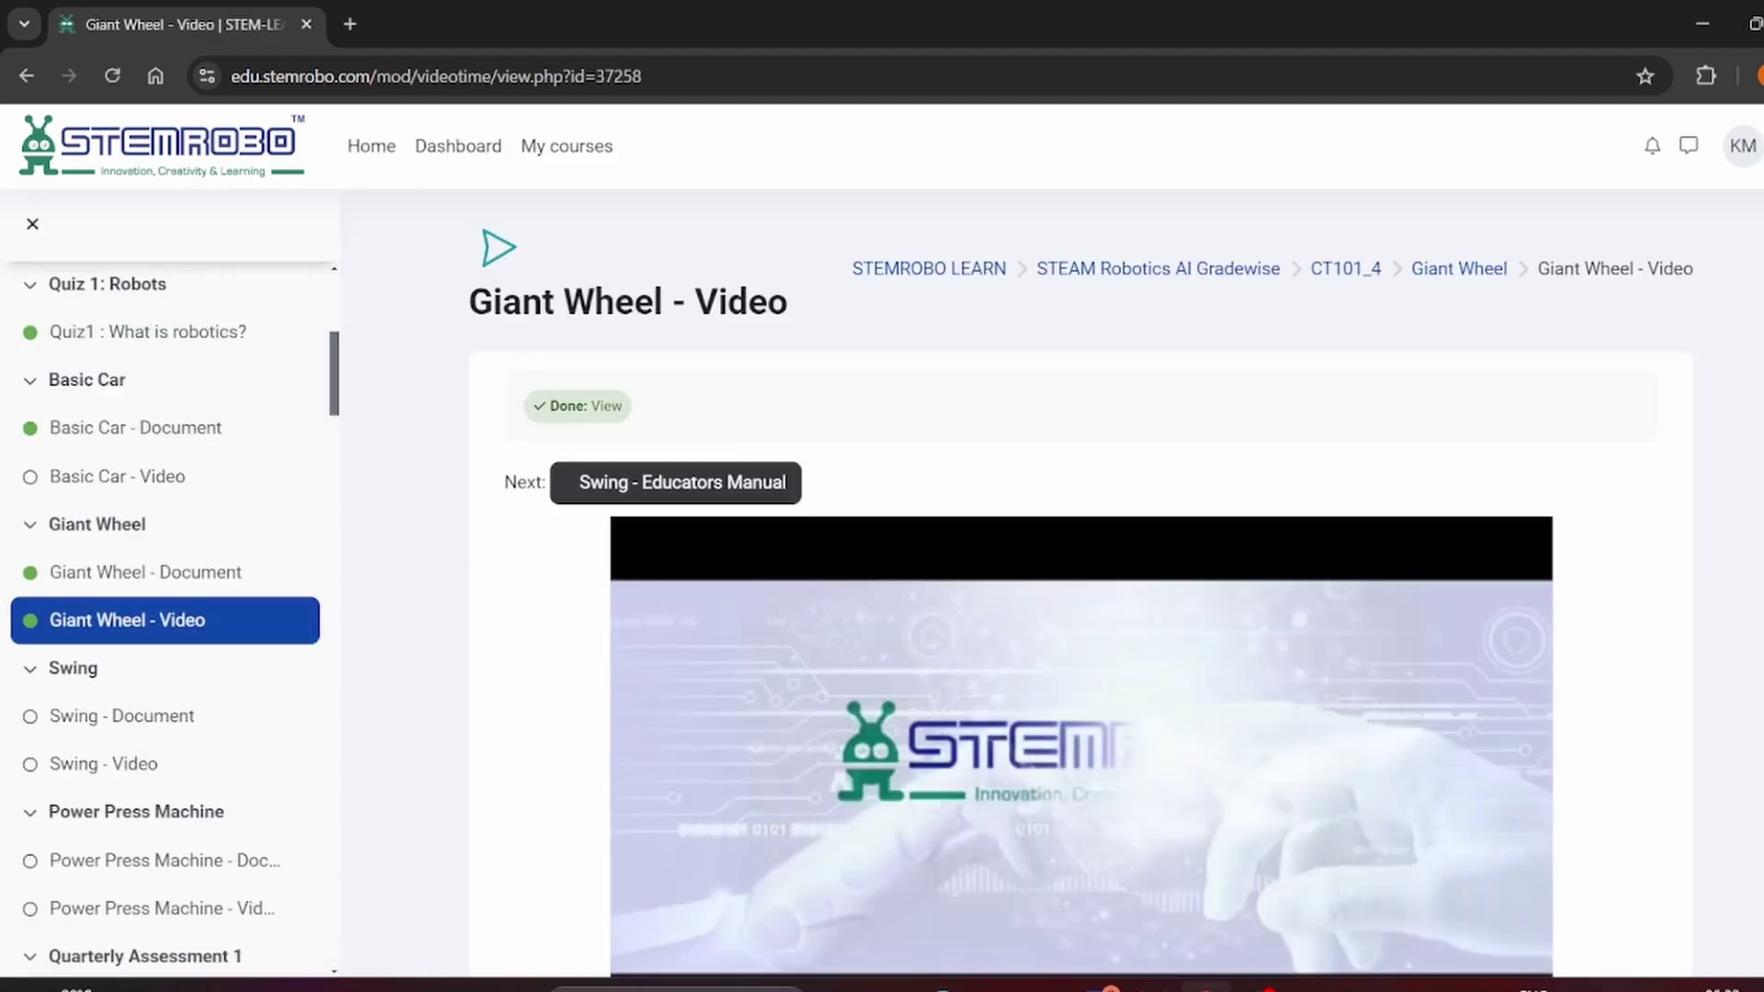
scroll(882, 621, "down", 1)
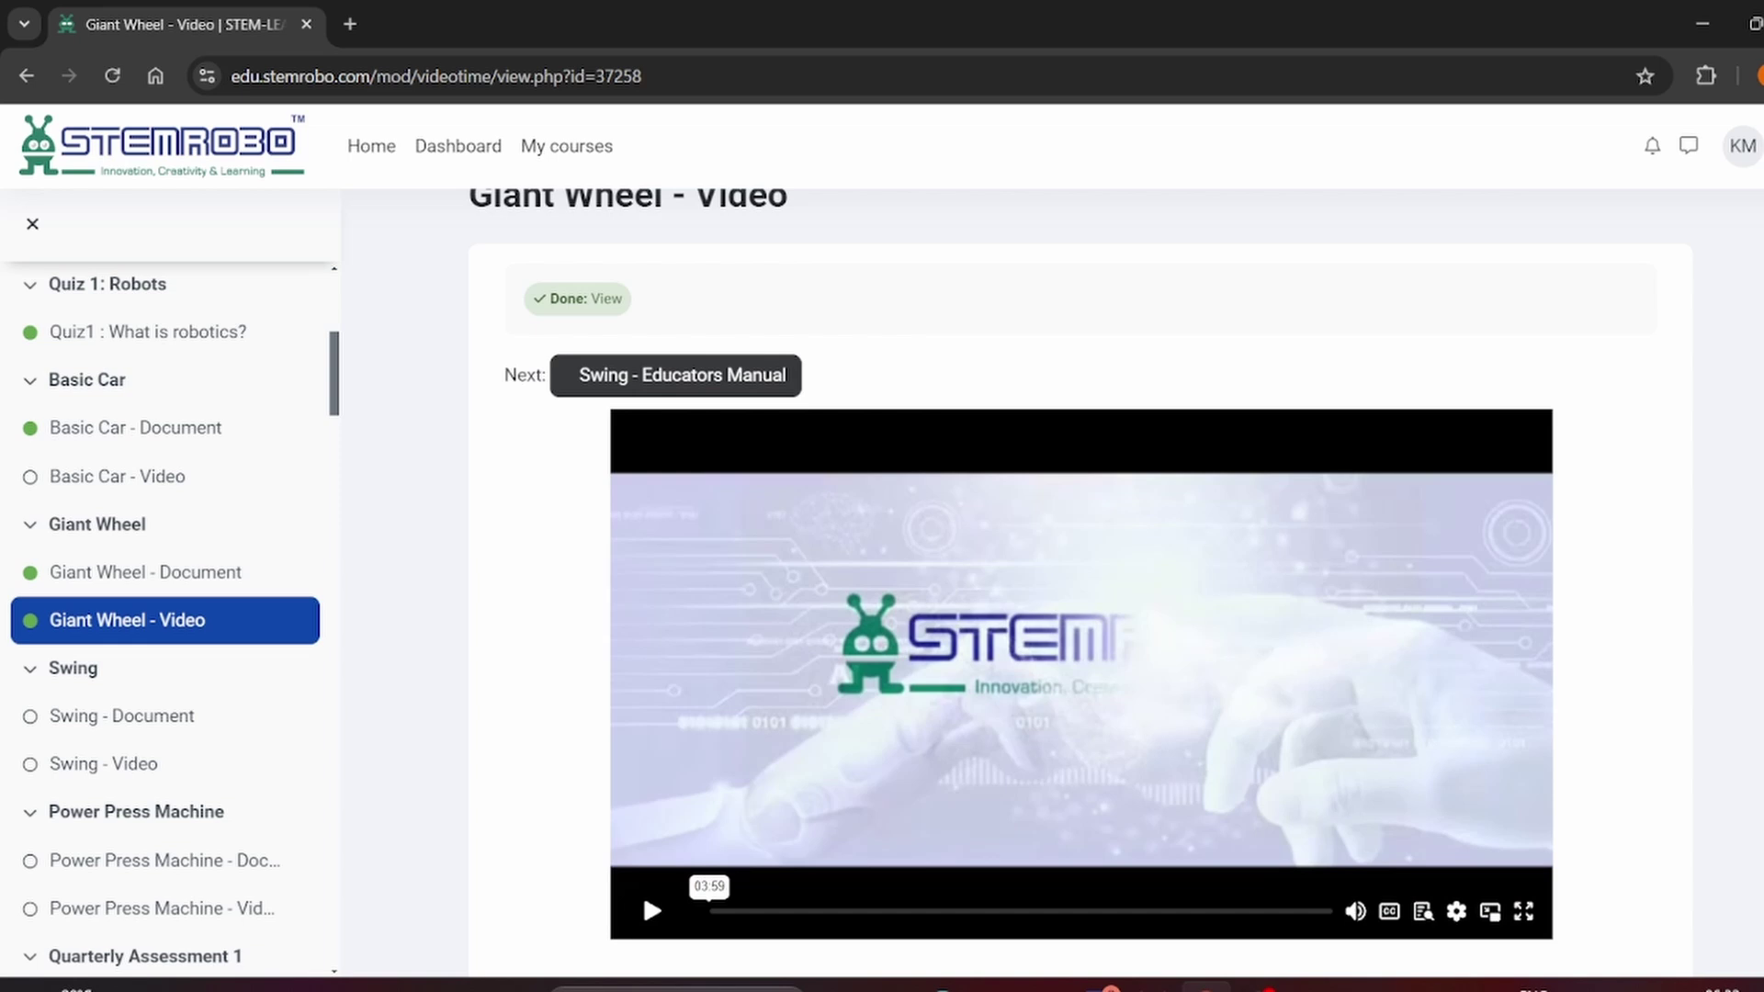
left_click(656, 912)
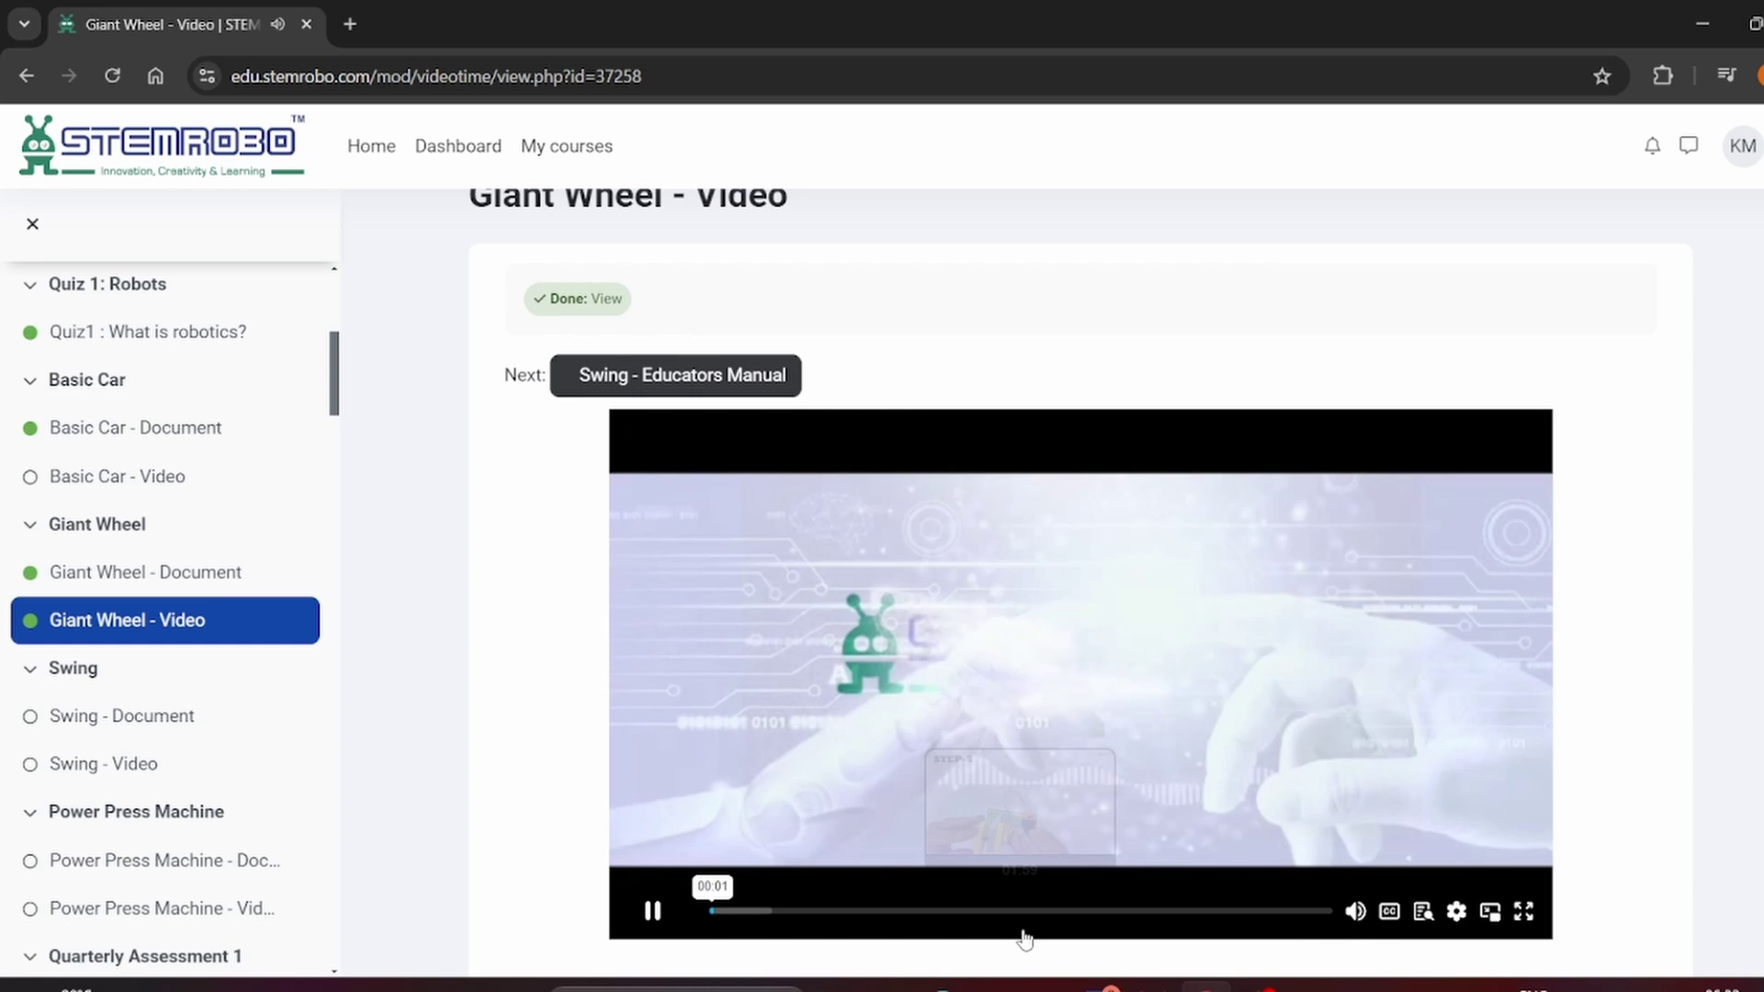
left_click(1523, 911)
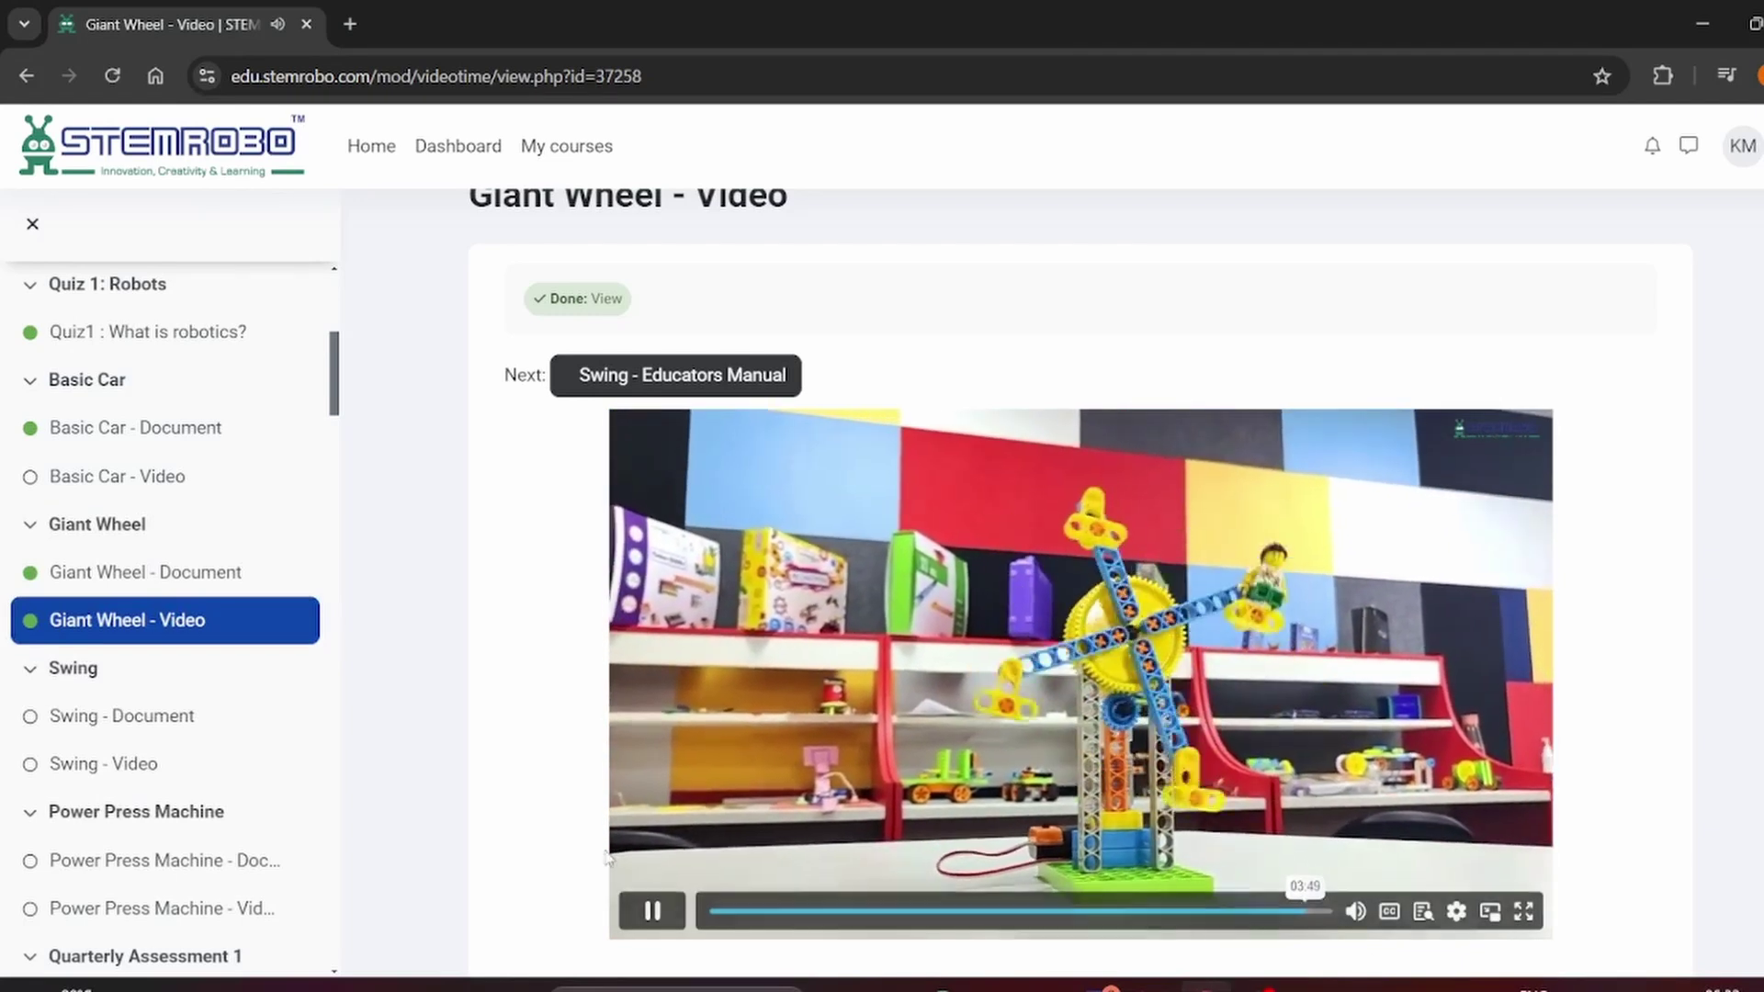
left_click(652, 910)
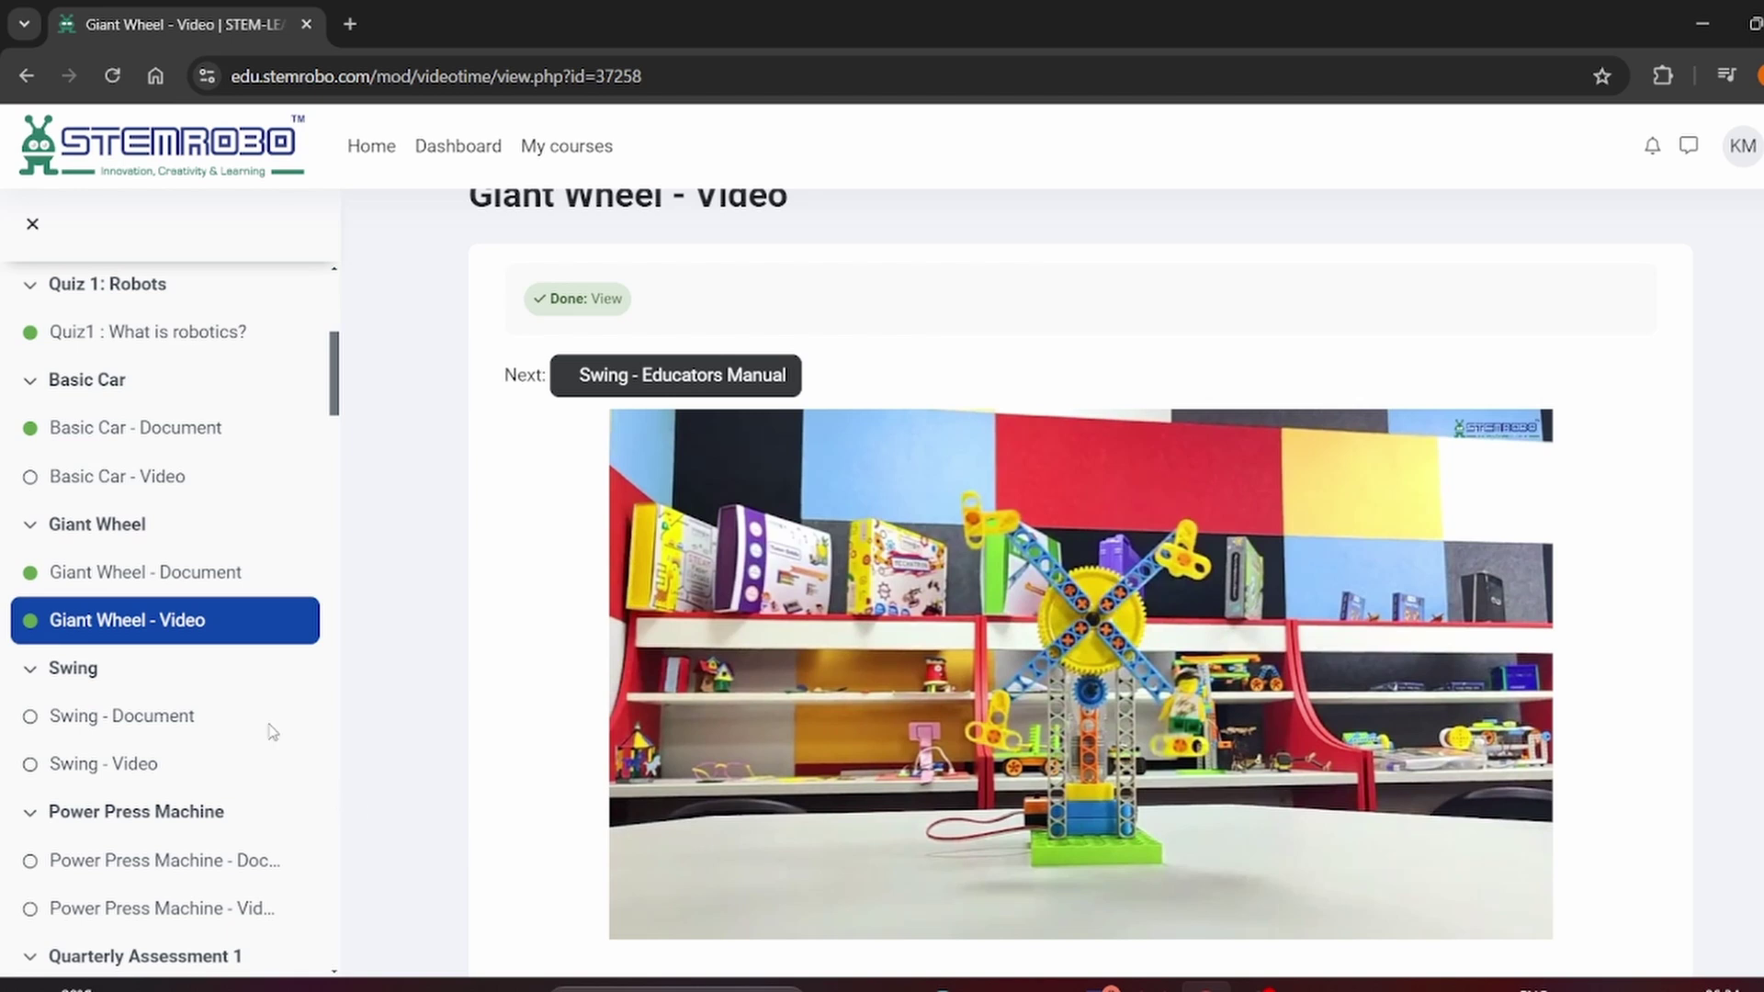
left_click_drag(333, 399, 332, 540)
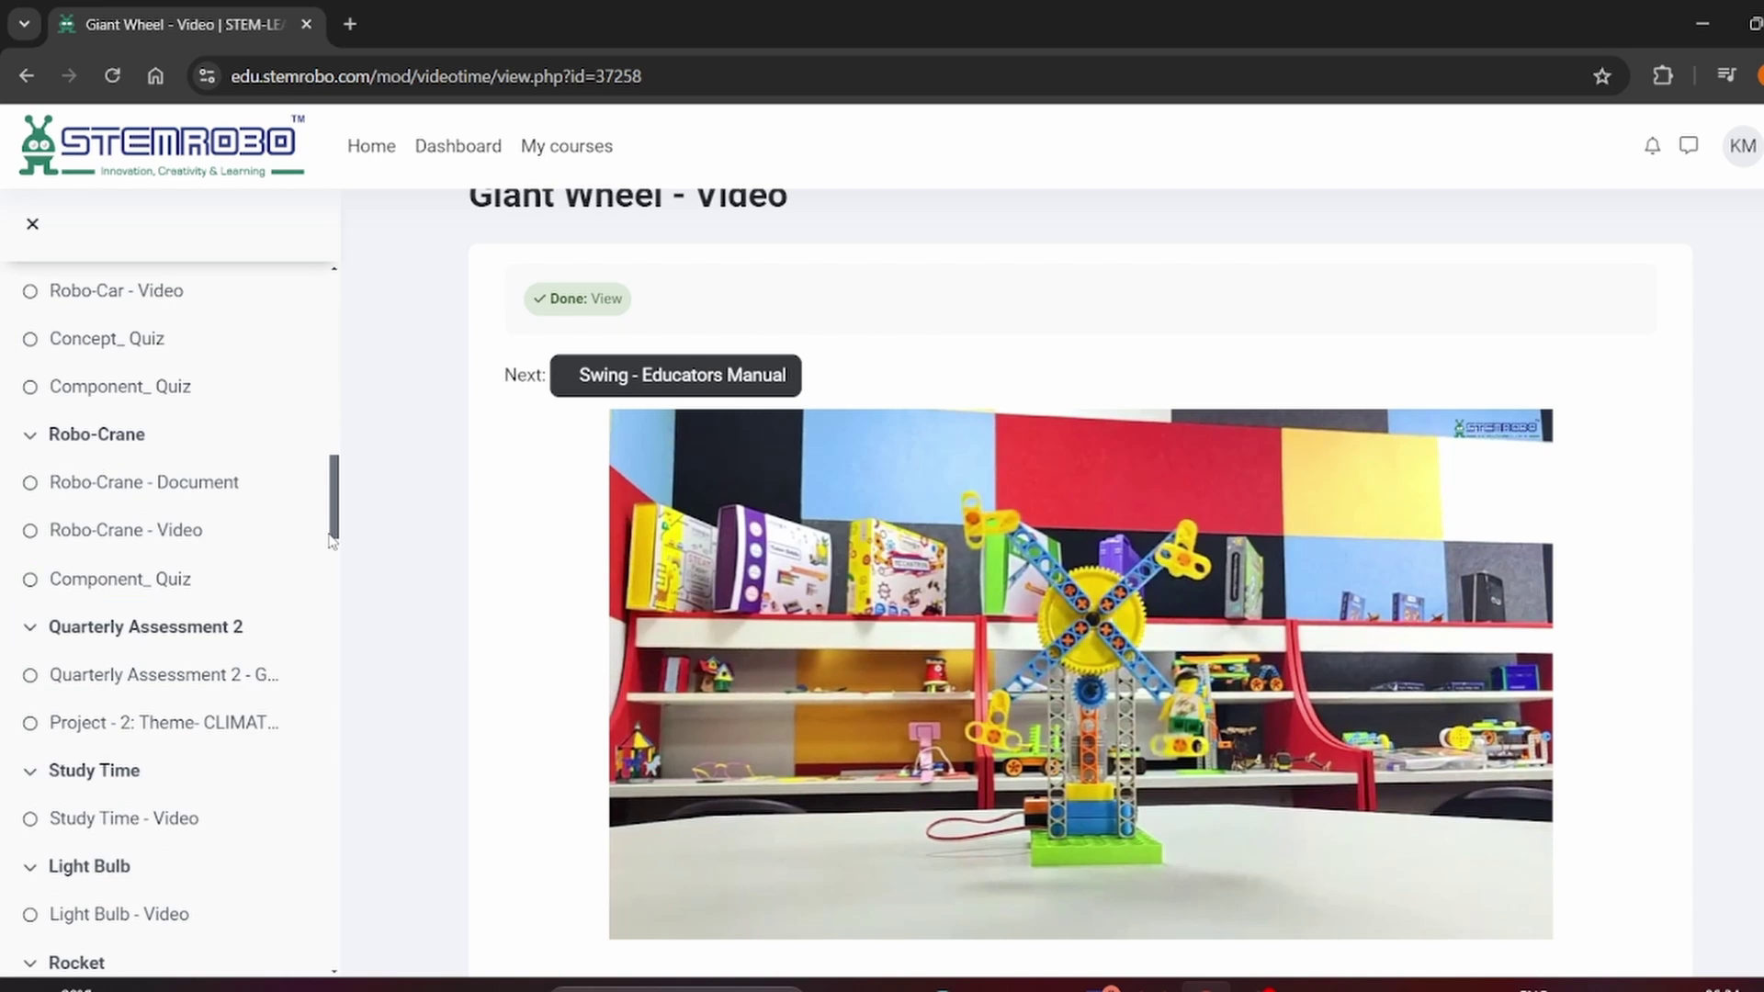
- Attempt the Light up a bulb quiz, answering Light Emitting Diode, and move to the next page
left_click(145, 579)
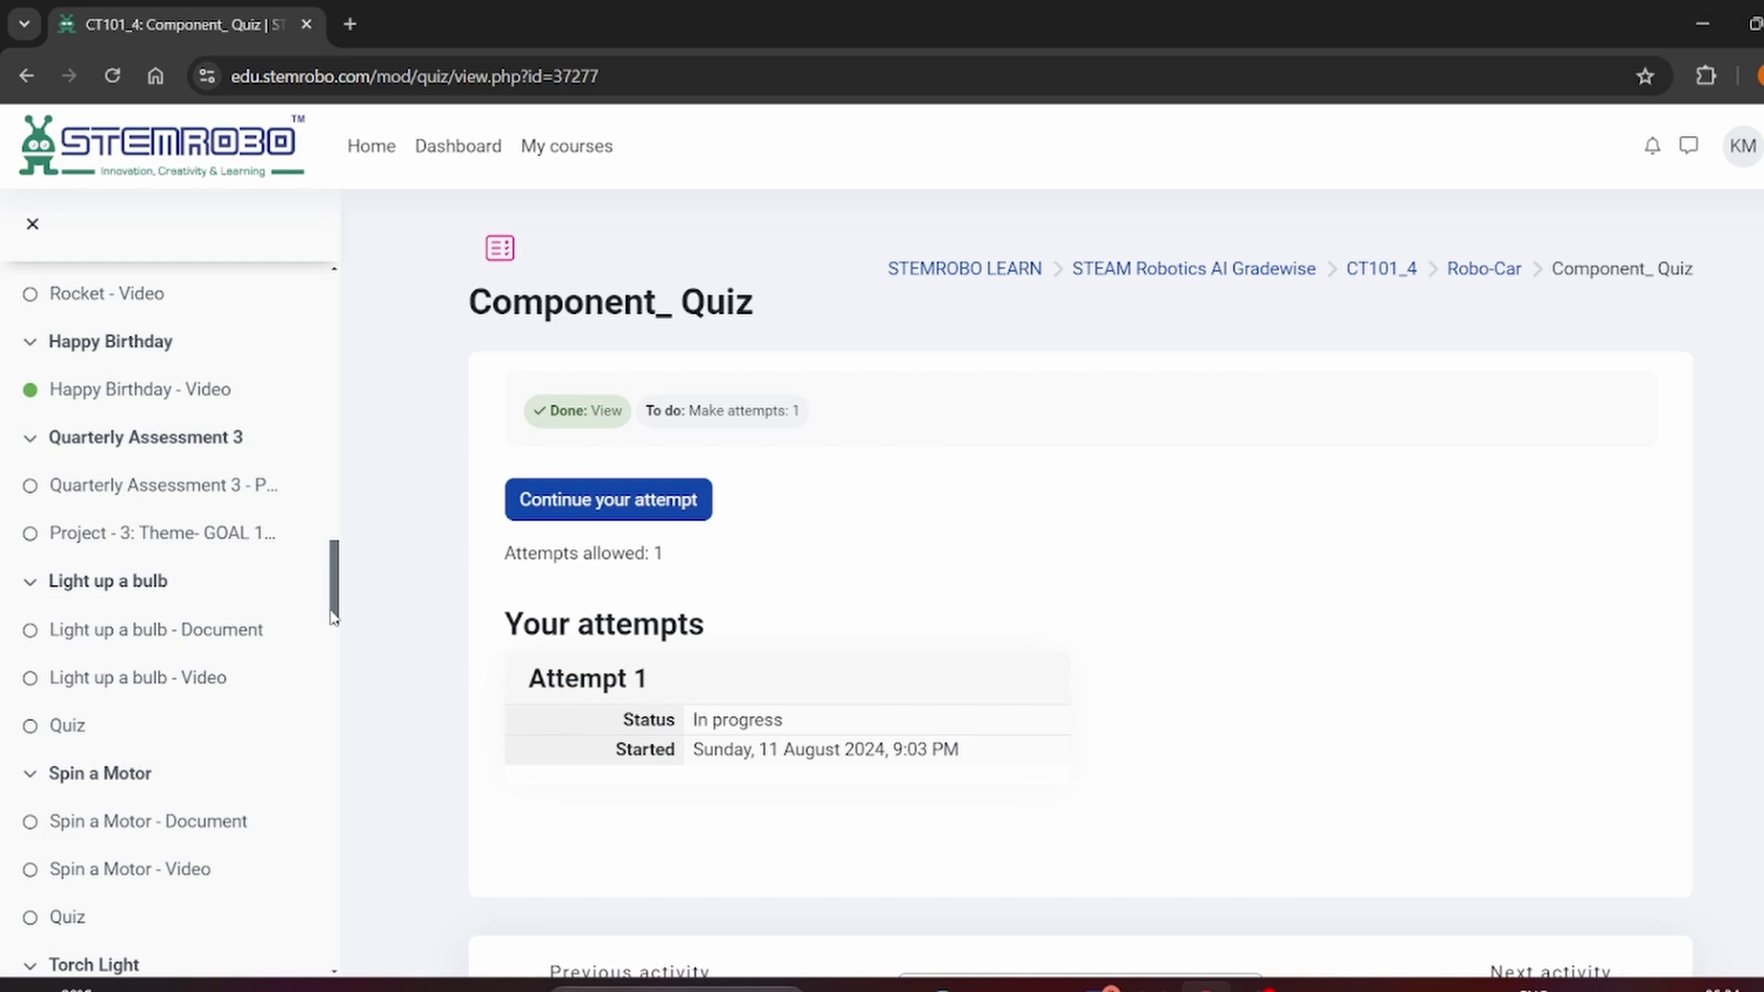
scroll(165, 612, "down", 3)
left_click(69, 410)
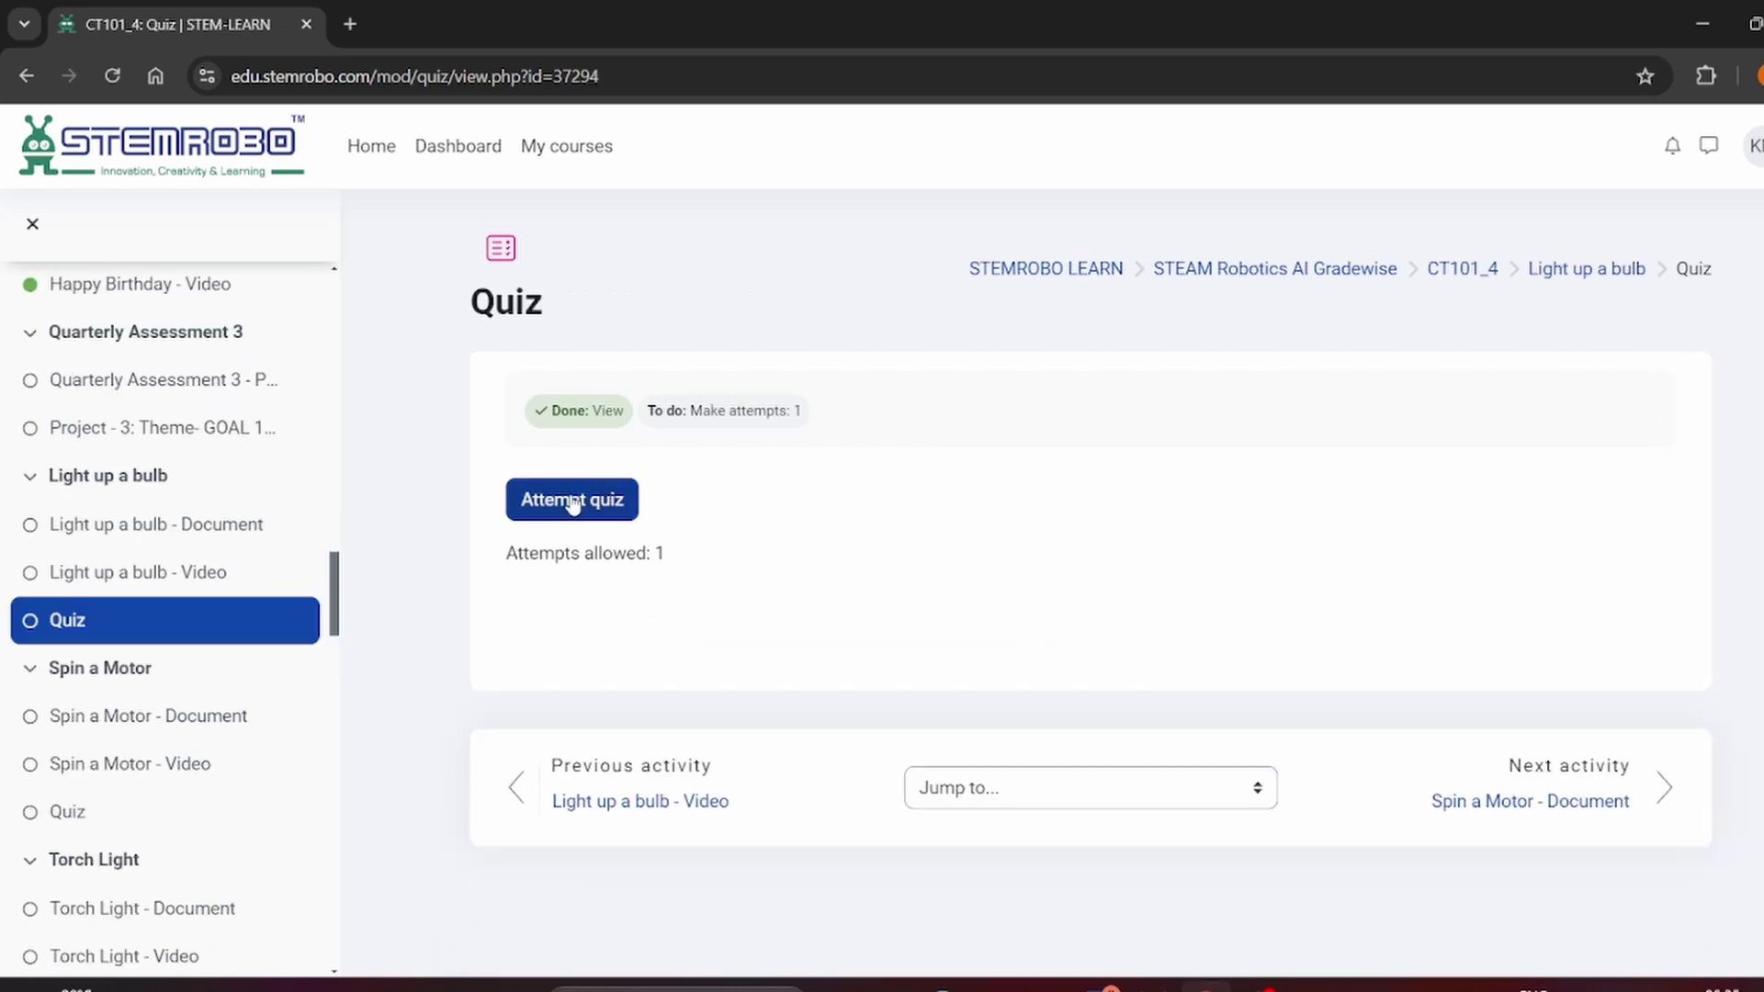
left_click(573, 501)
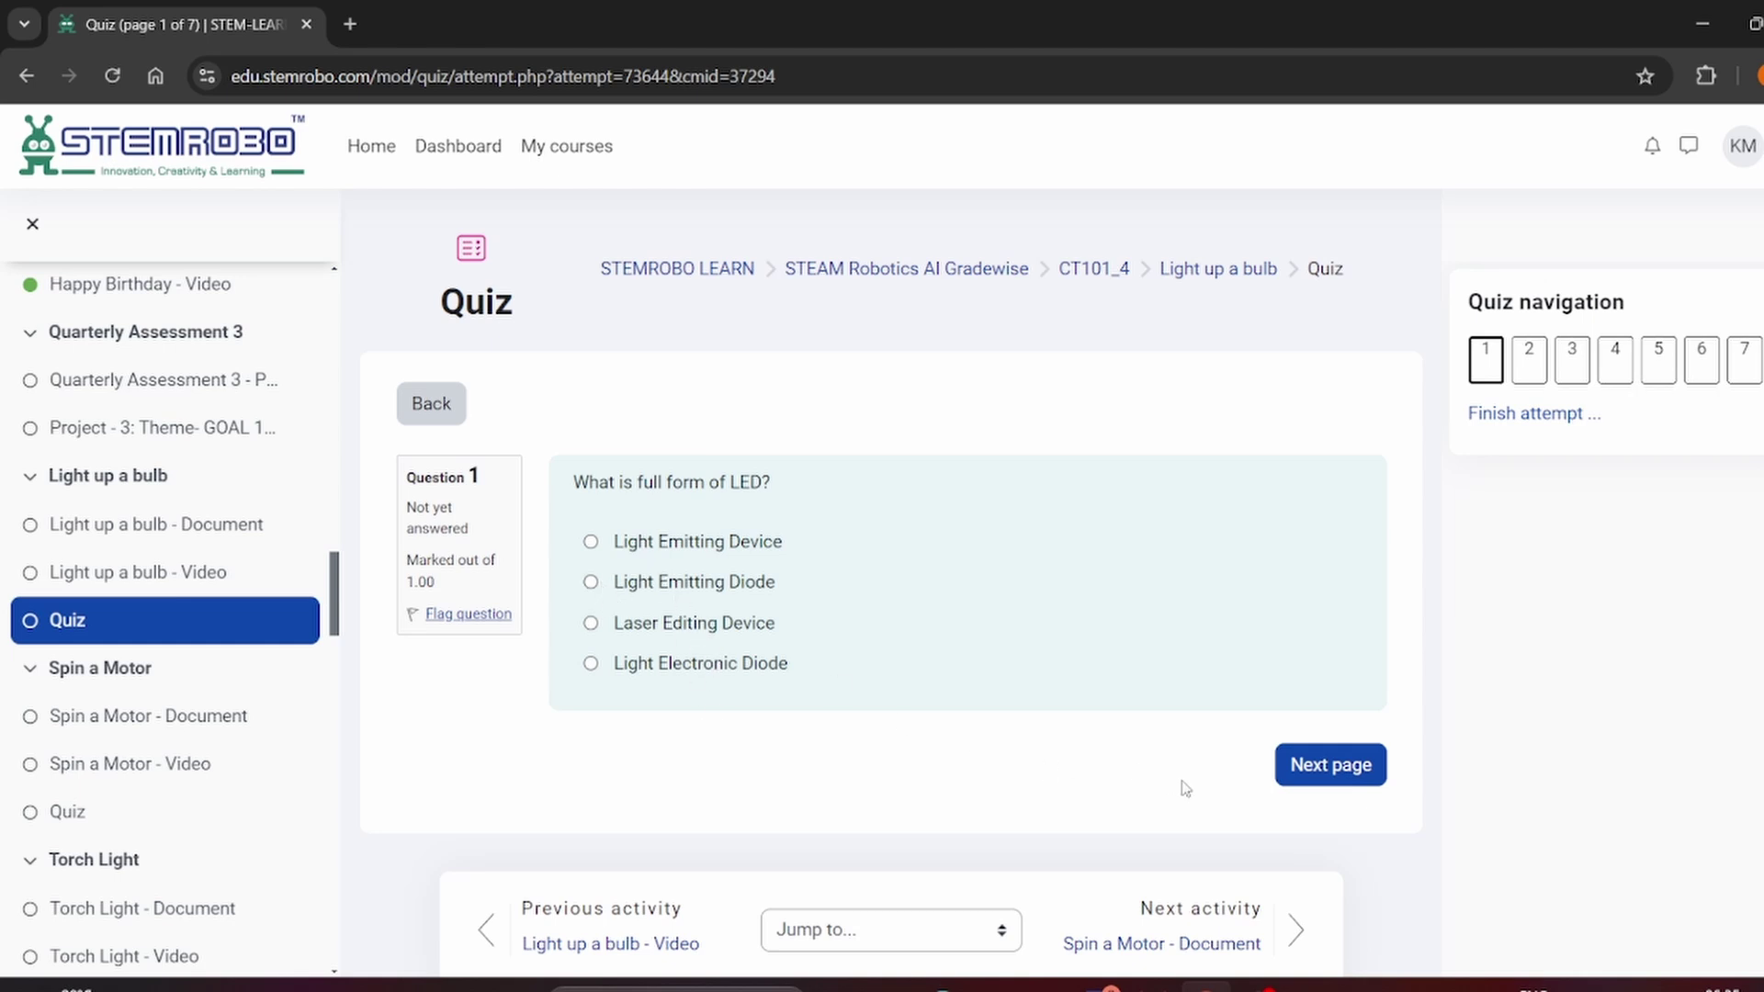
left_click(591, 581)
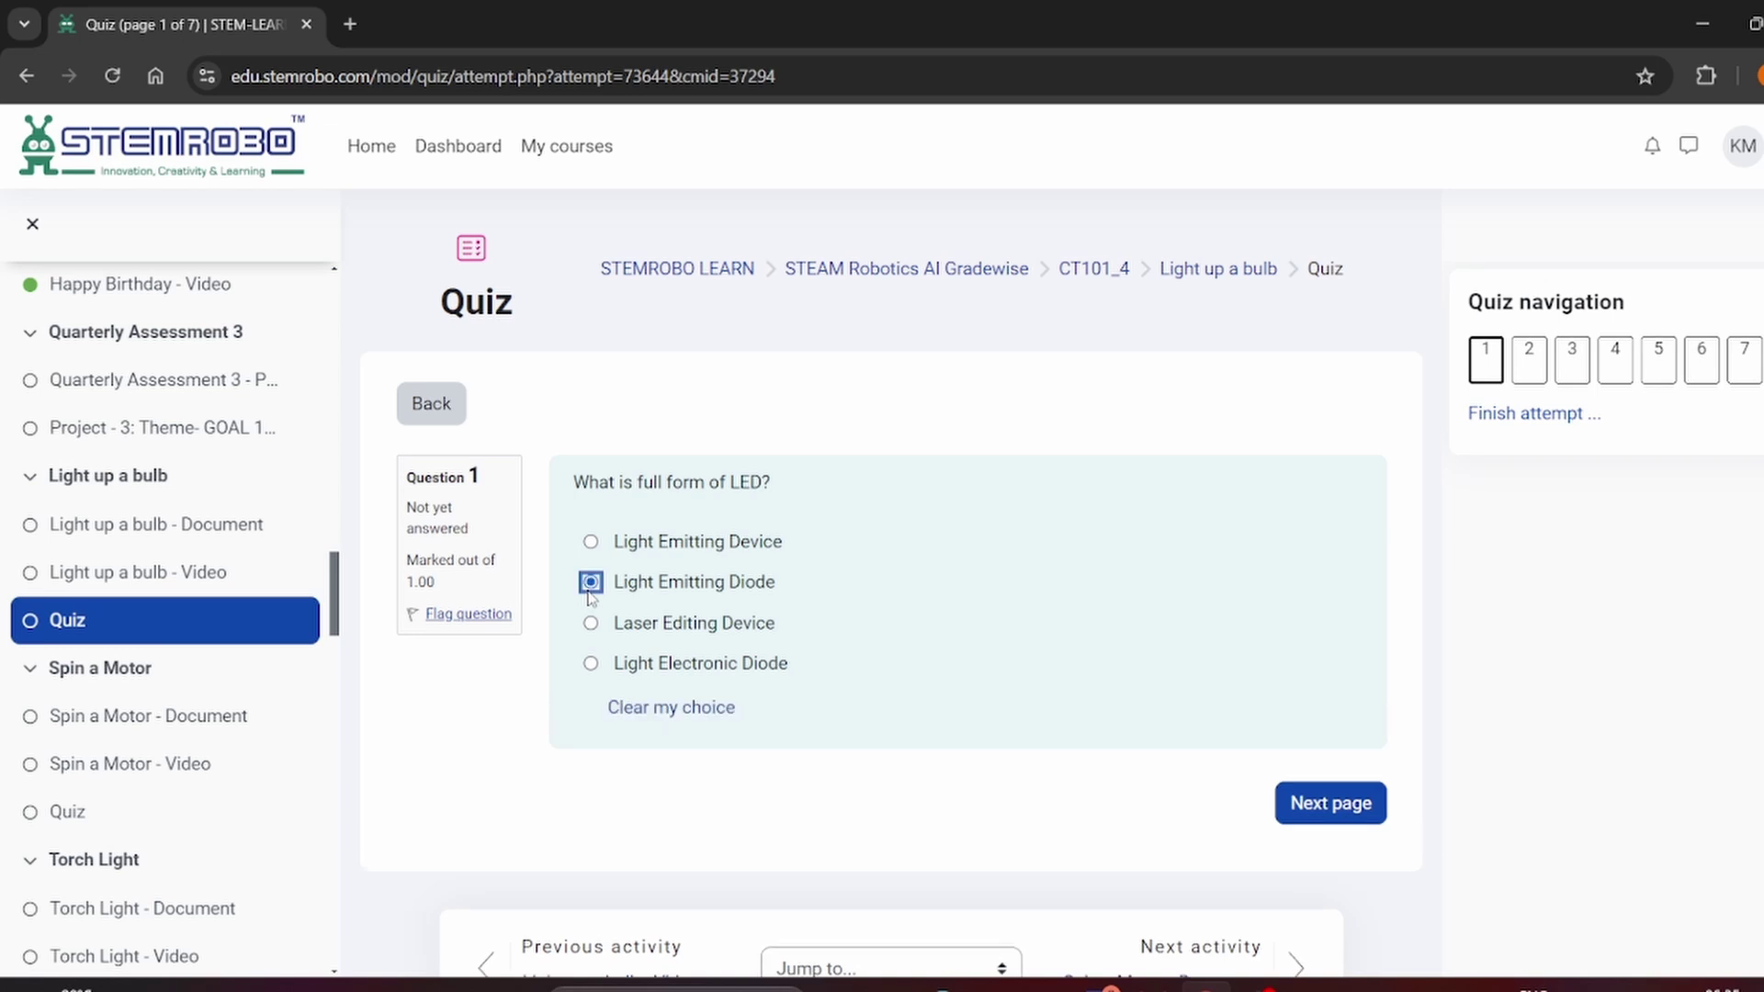
left_click(1327, 806)
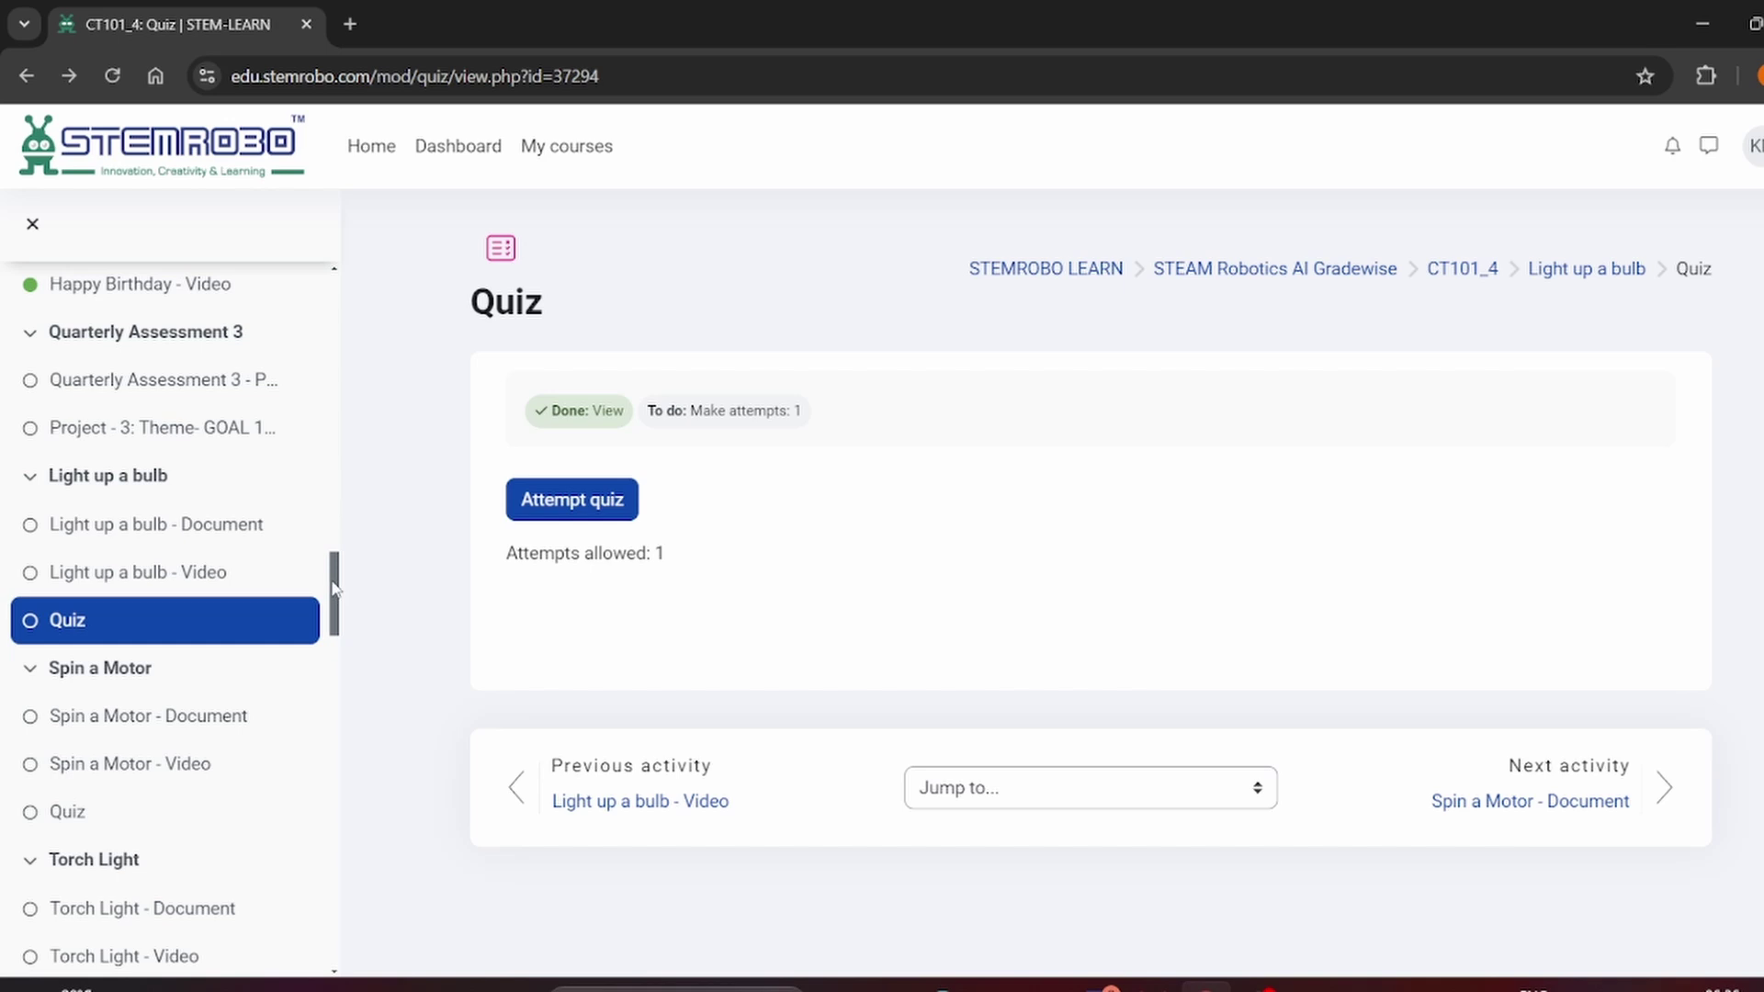
left_click_drag(335, 586, 335, 426)
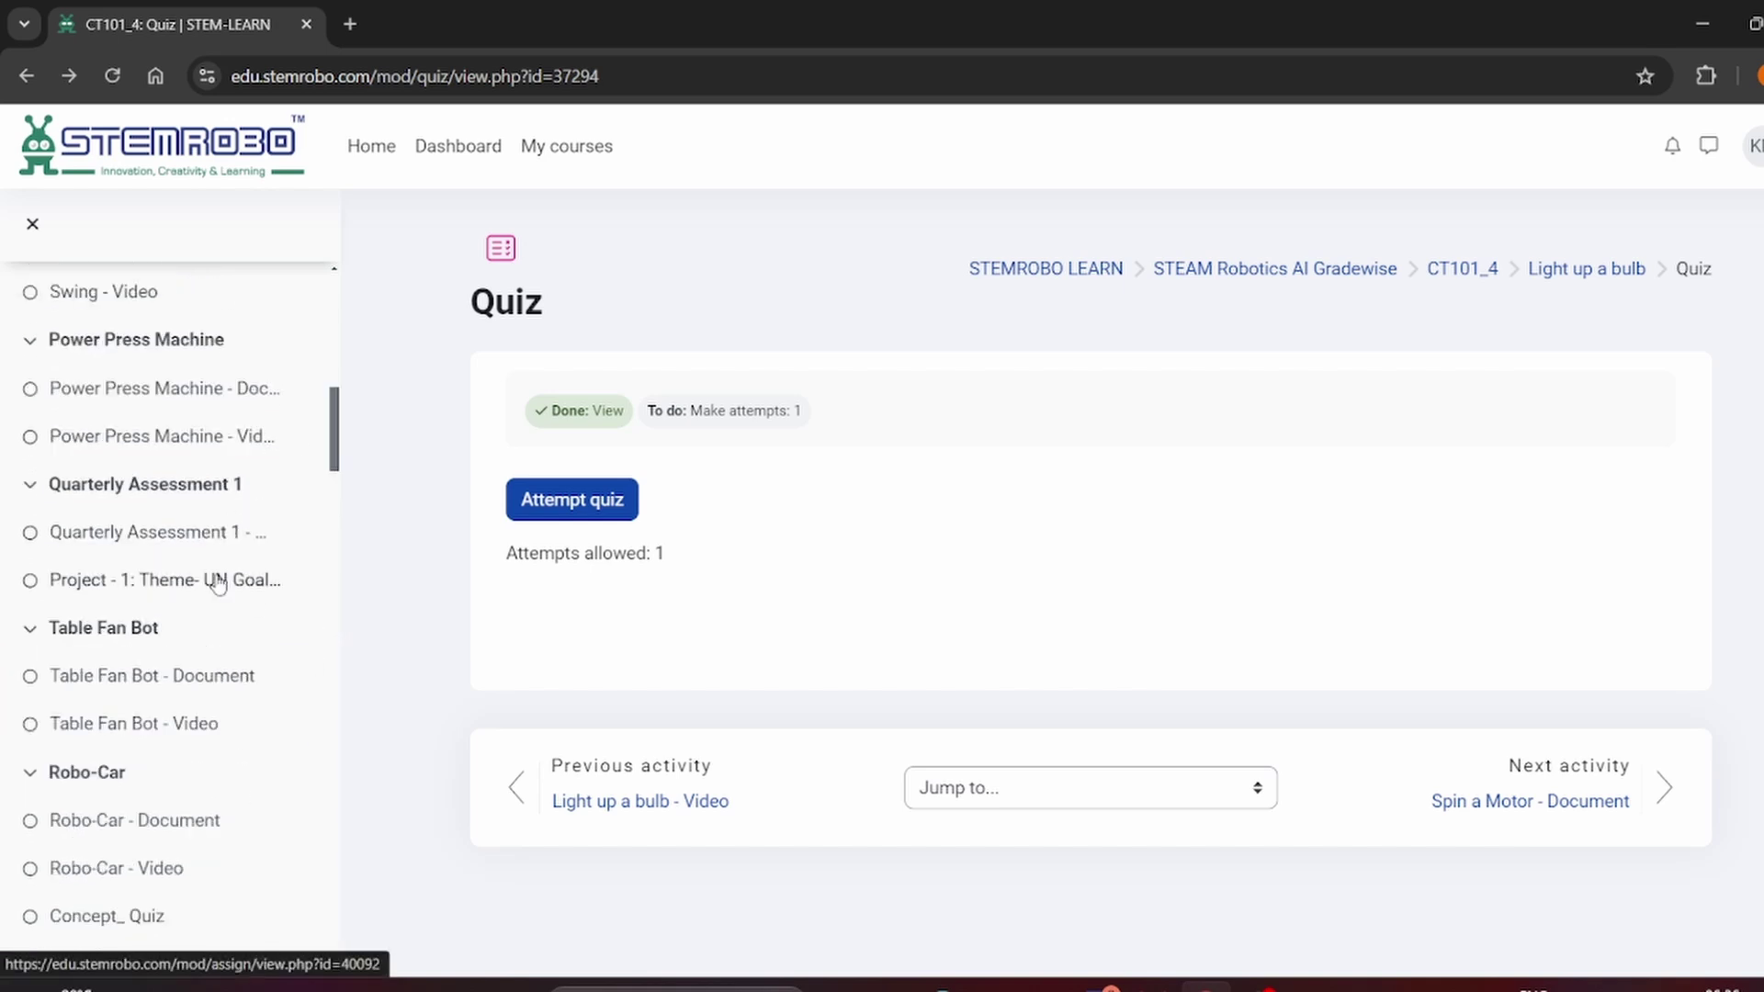
- Start a Project - 1 UN Goal -9 submission and close the file picker without uploading
left_click(167, 579)
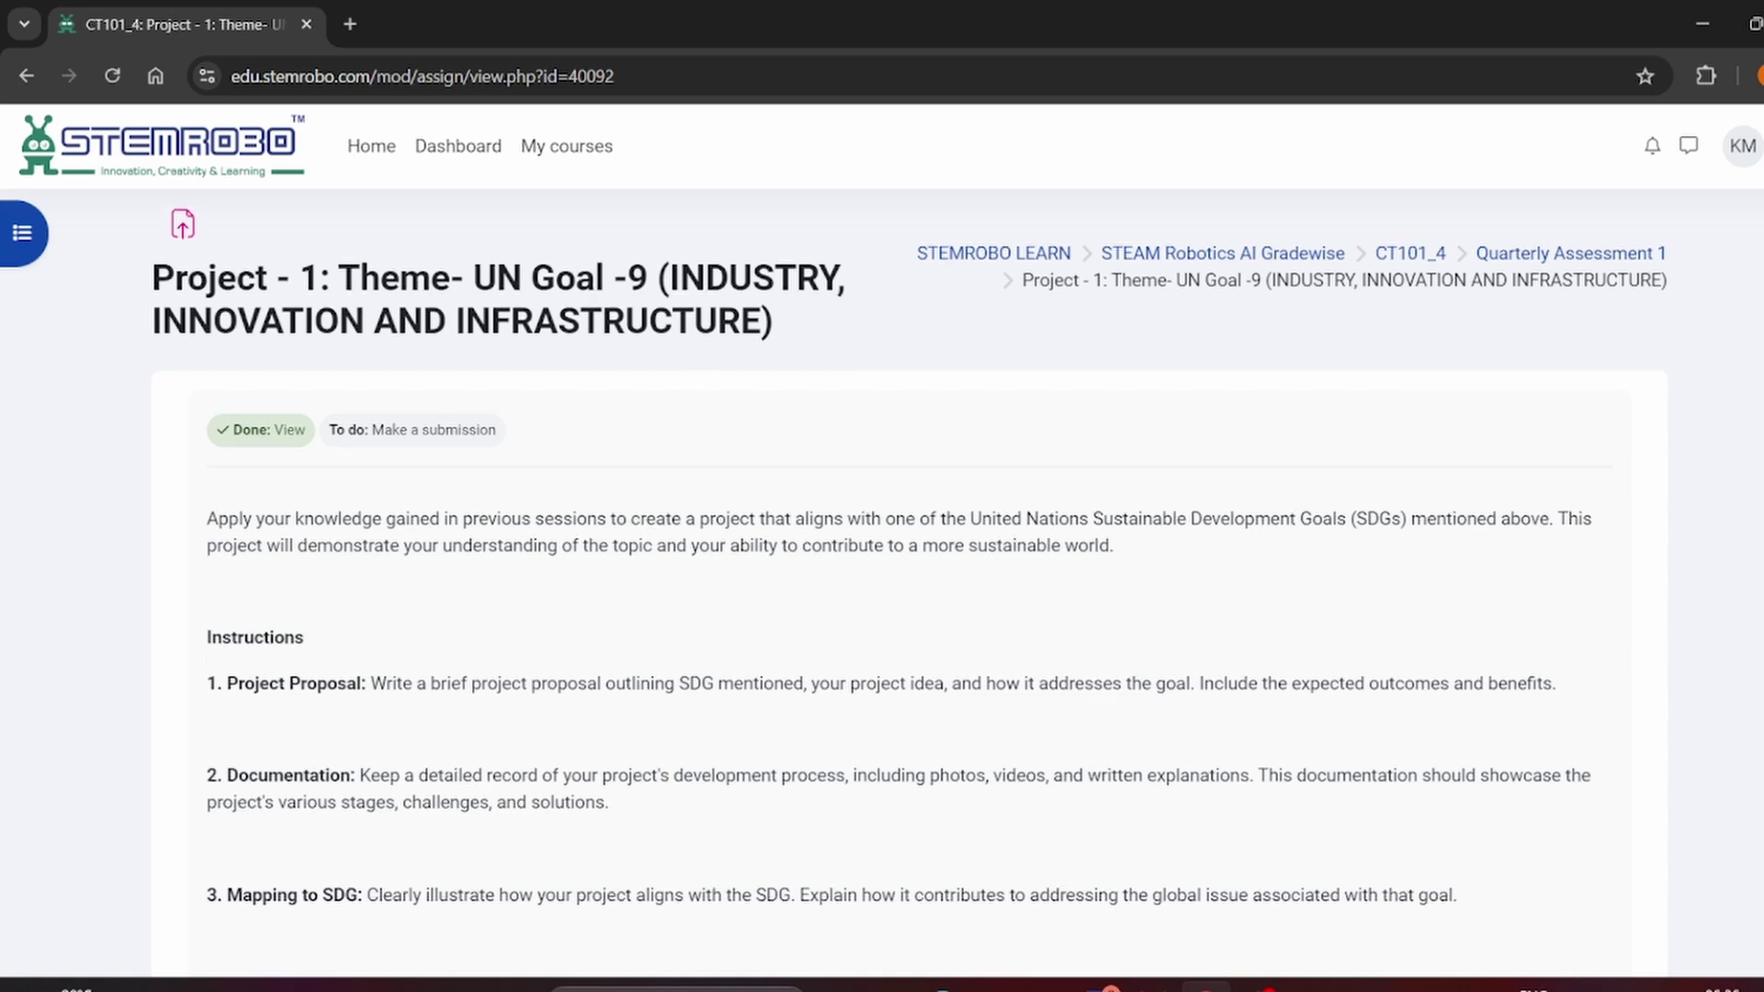
scroll(882, 552, "down", 3)
scroll(882, 553, "down", 3)
scroll(883, 551, "down", 3)
scroll(773, 690, "down", 2)
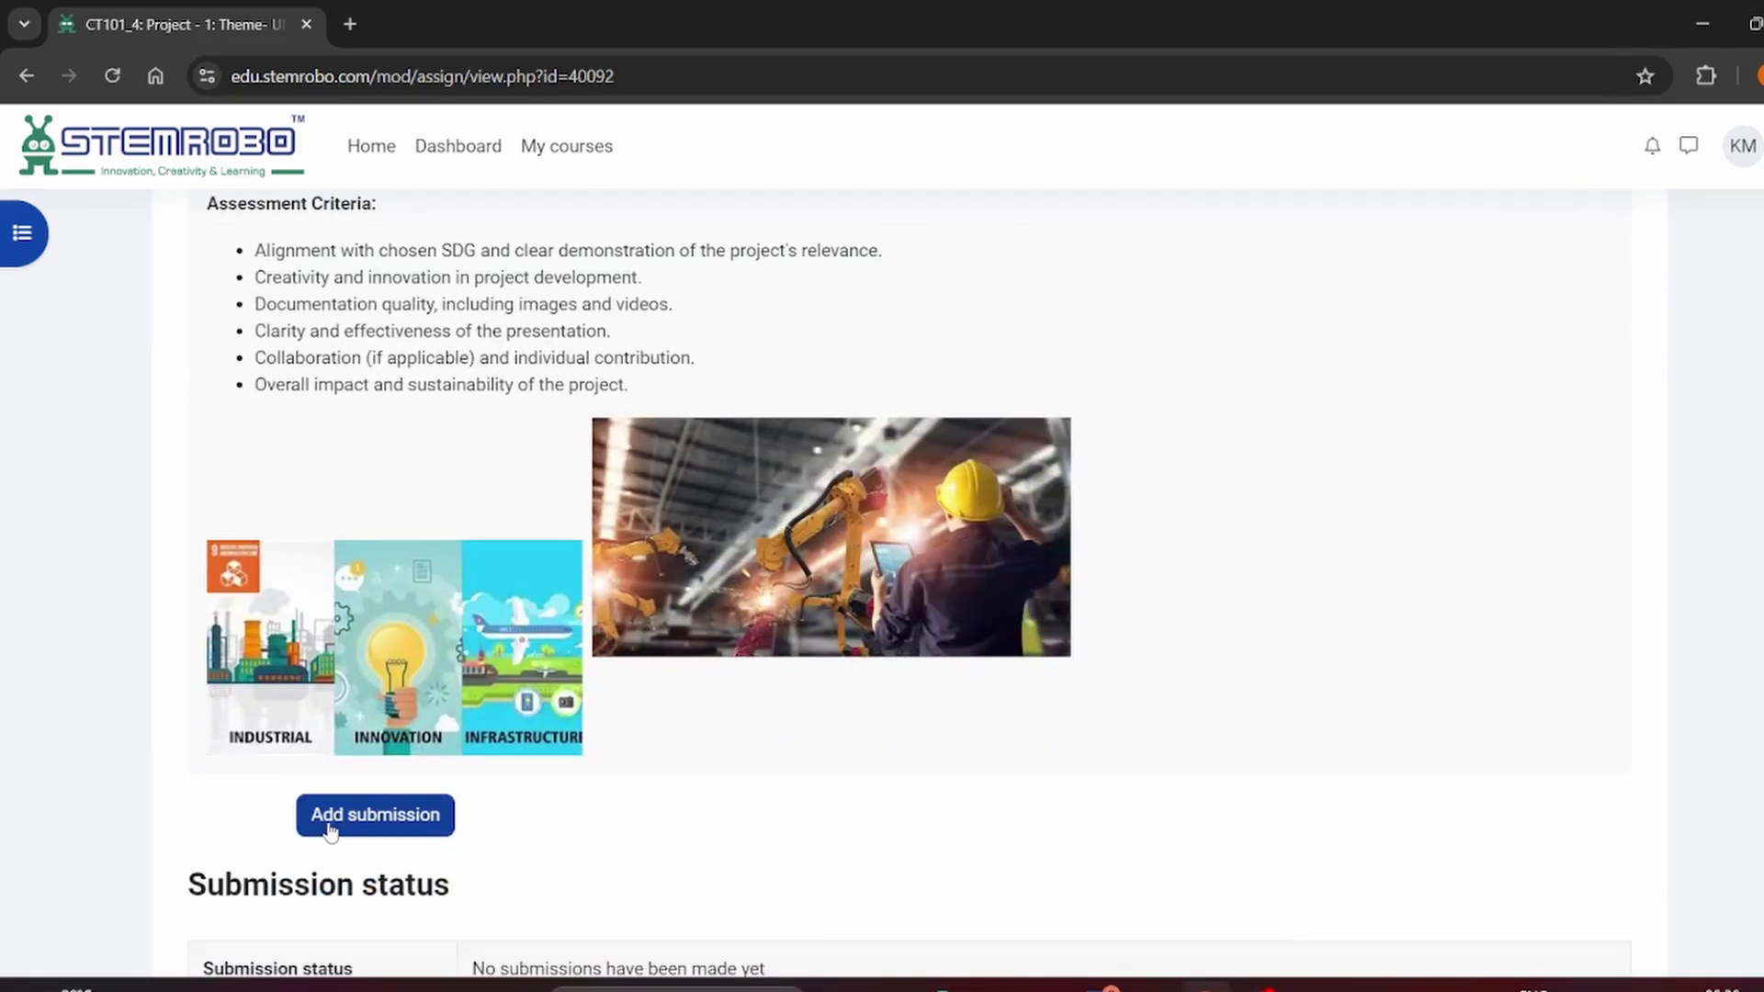
left_click(331, 822)
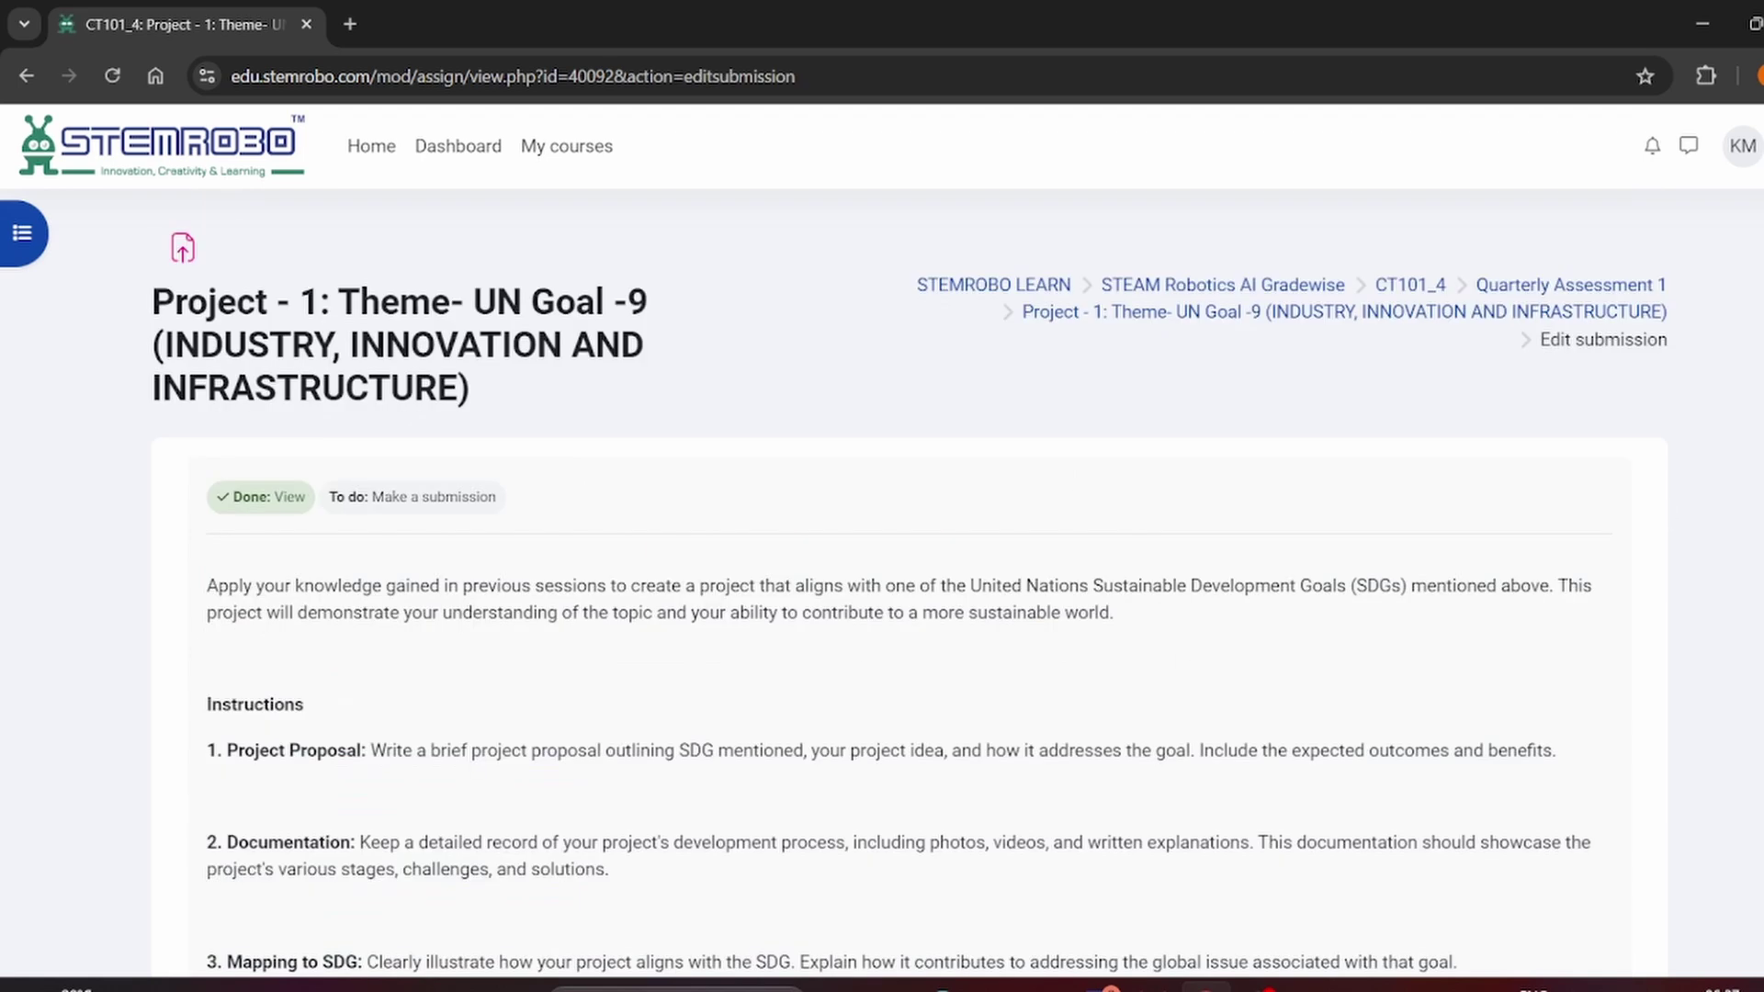
scroll(772, 689, "down", 5)
scroll(773, 690, "down", 5)
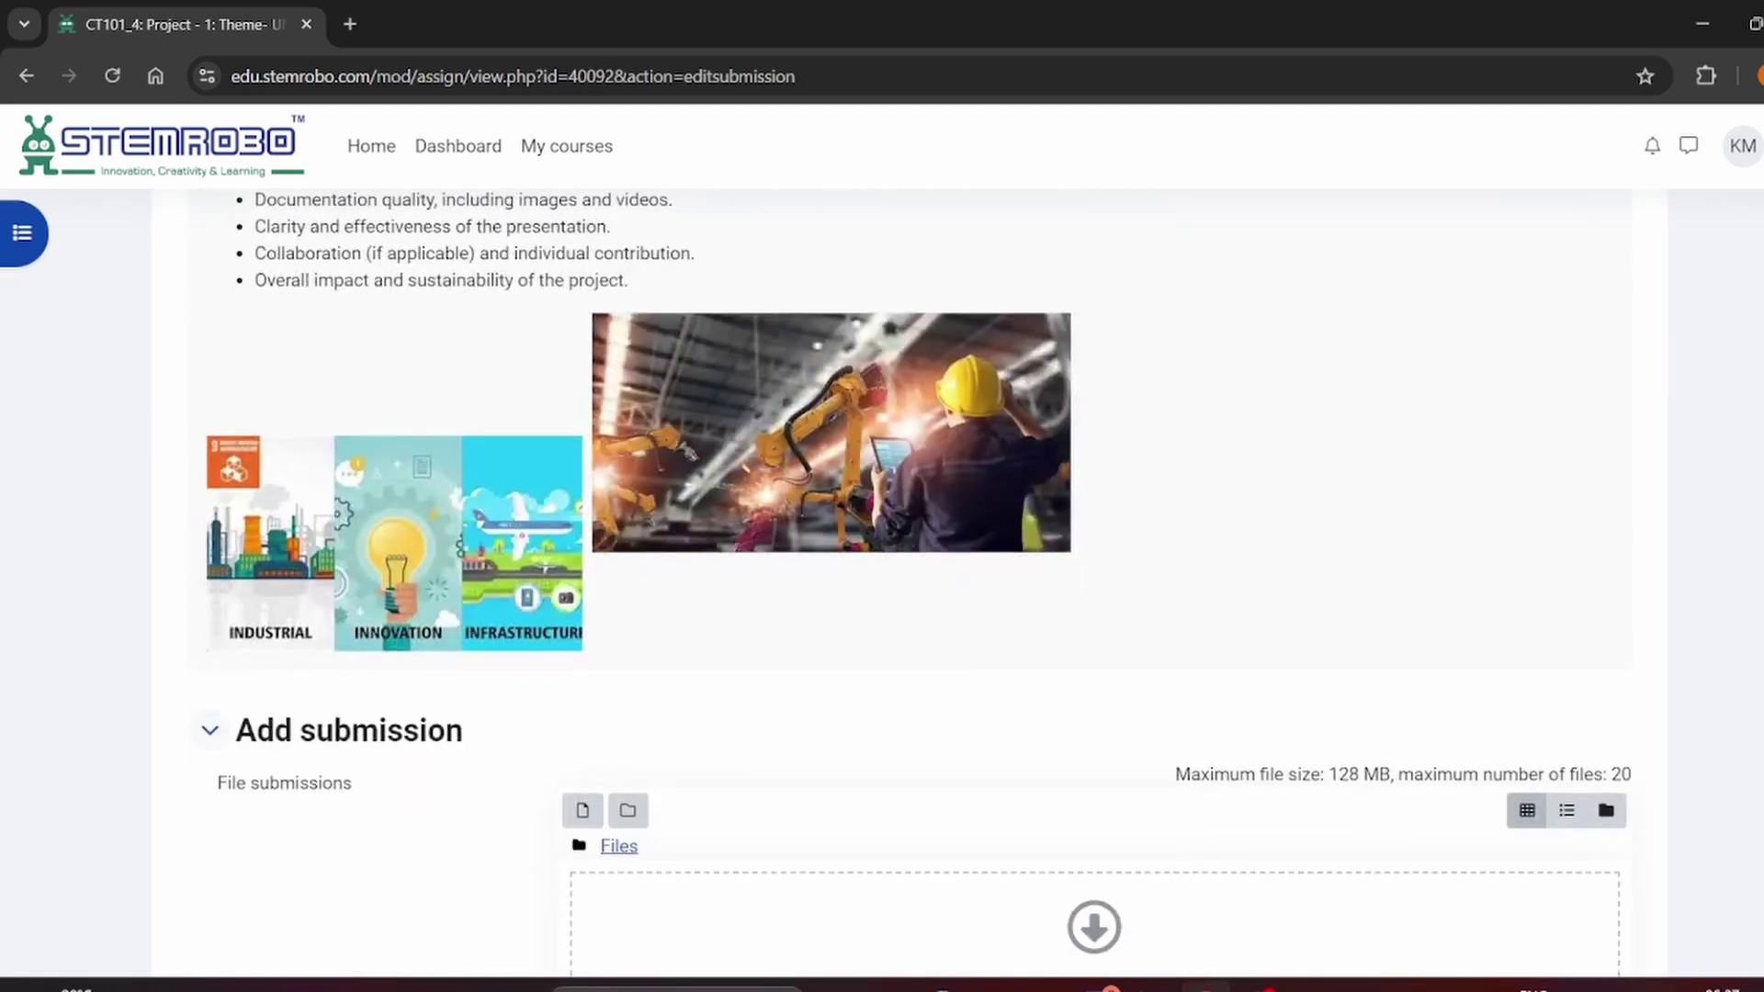
scroll(771, 689, "down", 3)
scroll(772, 689, "down", 1)
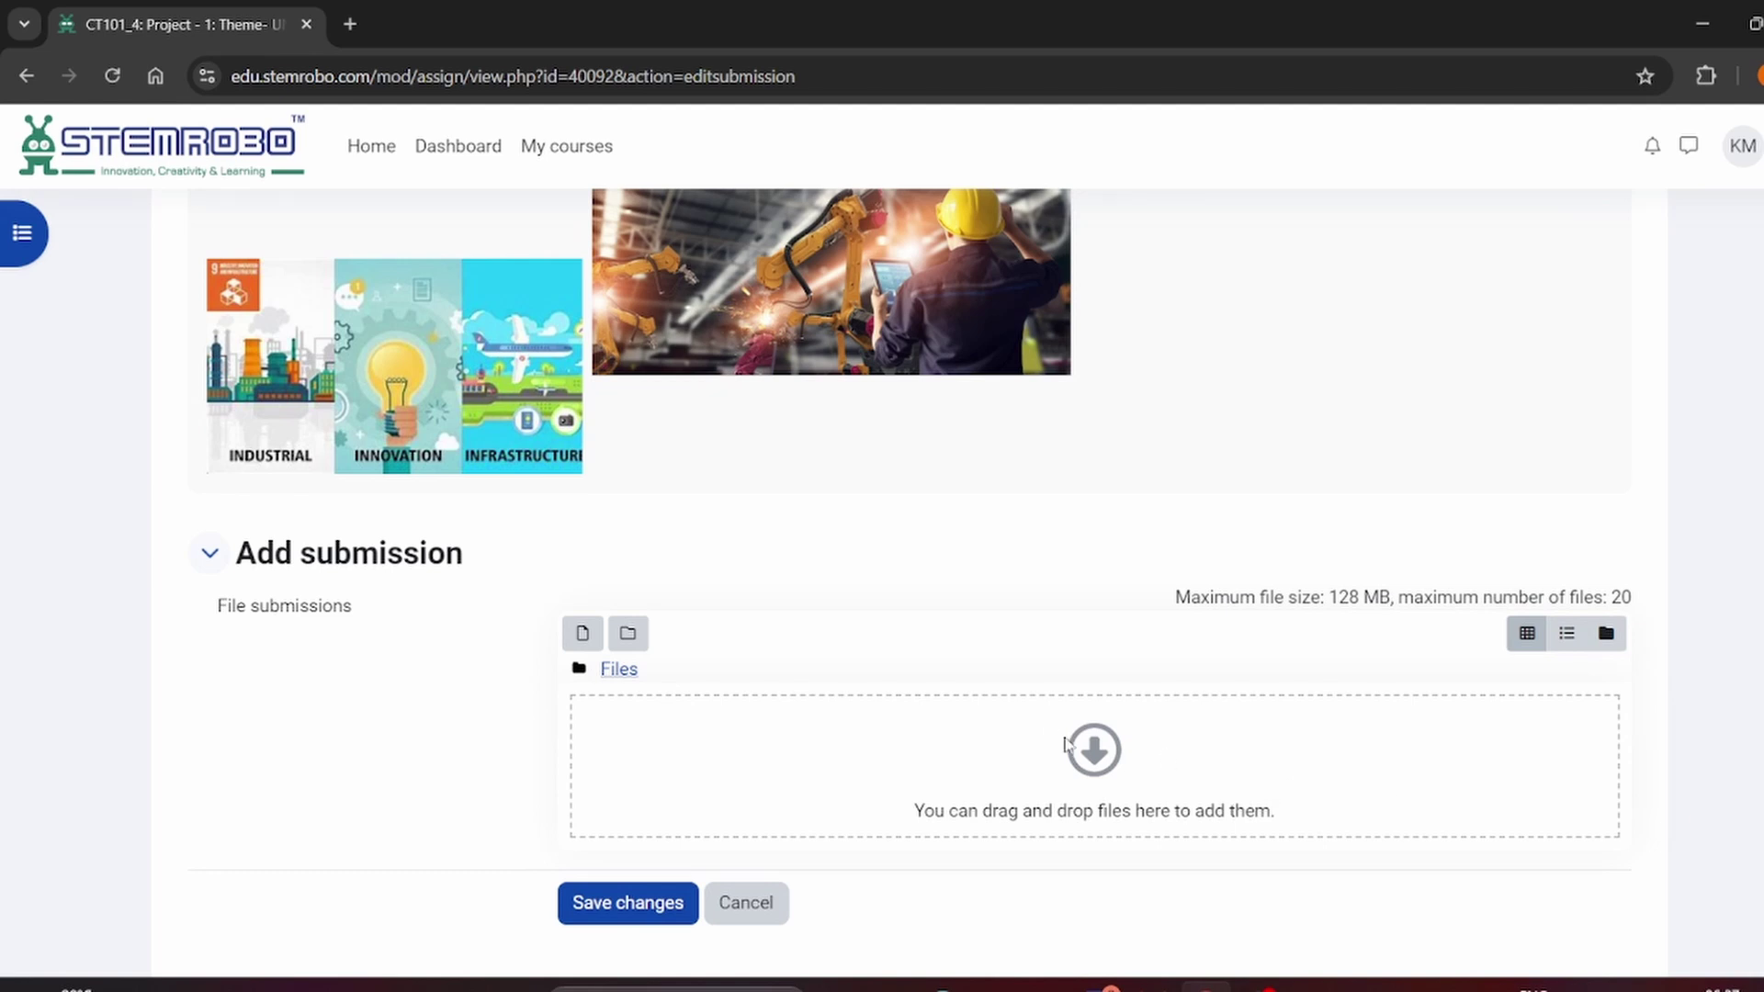
left_click(1092, 748)
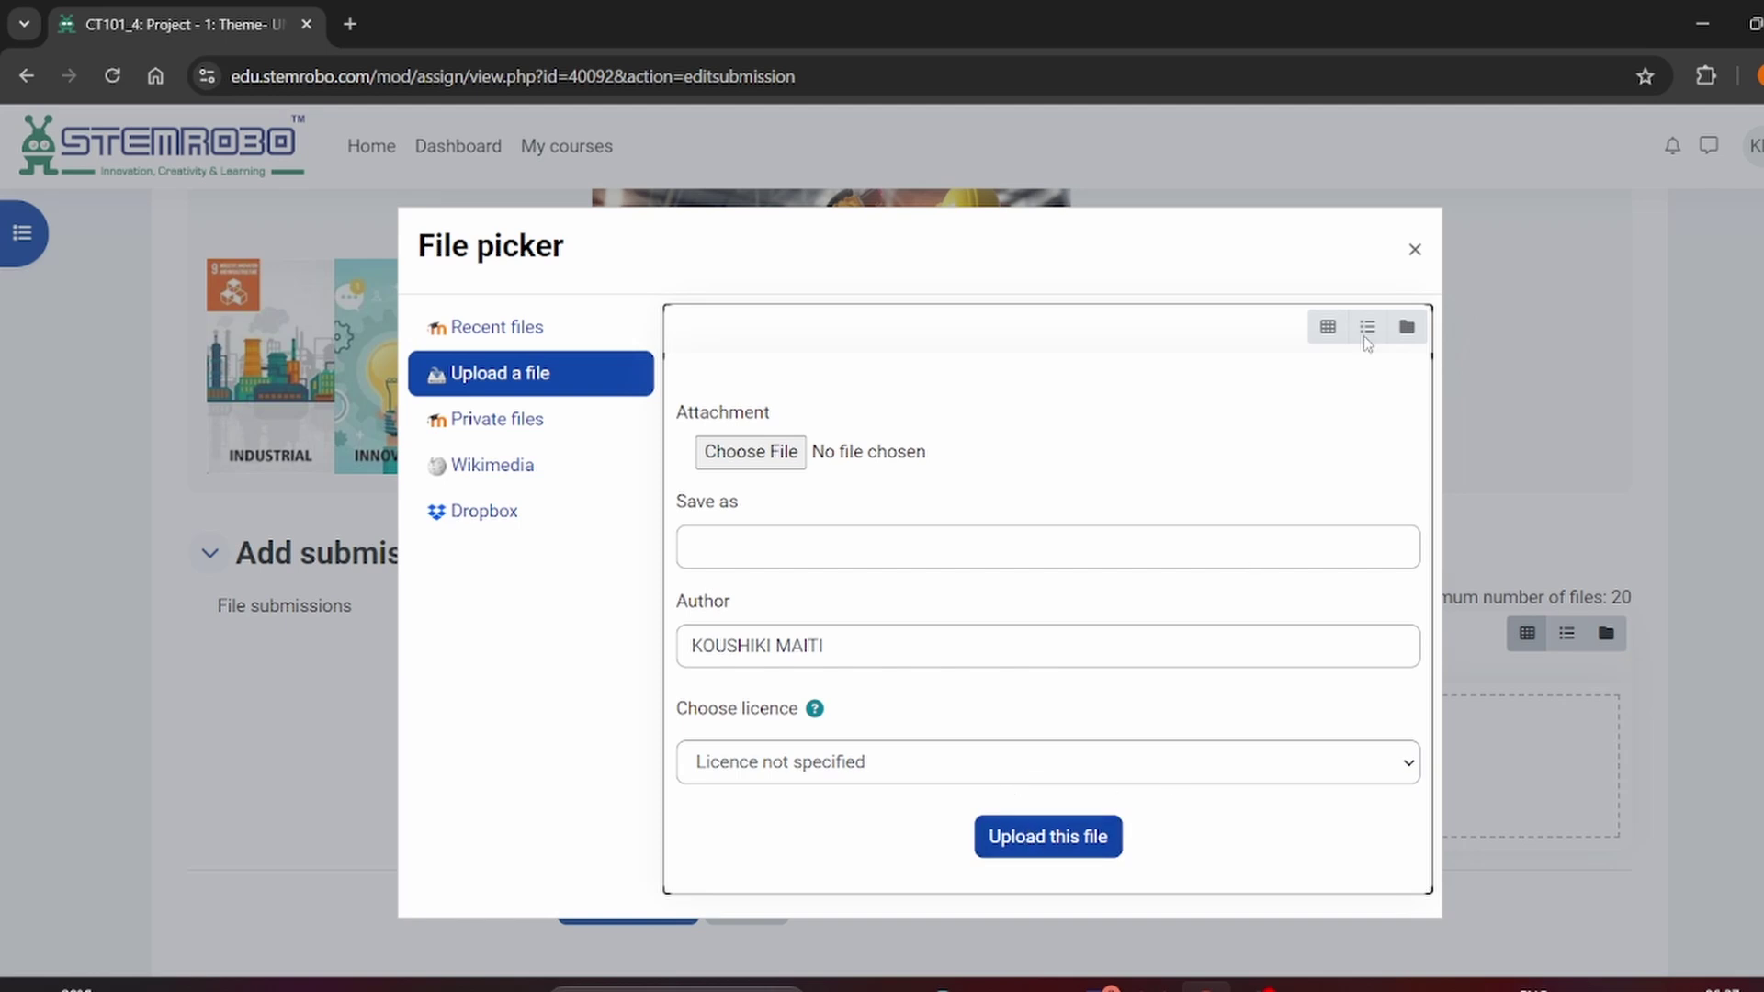
left_click(1414, 250)
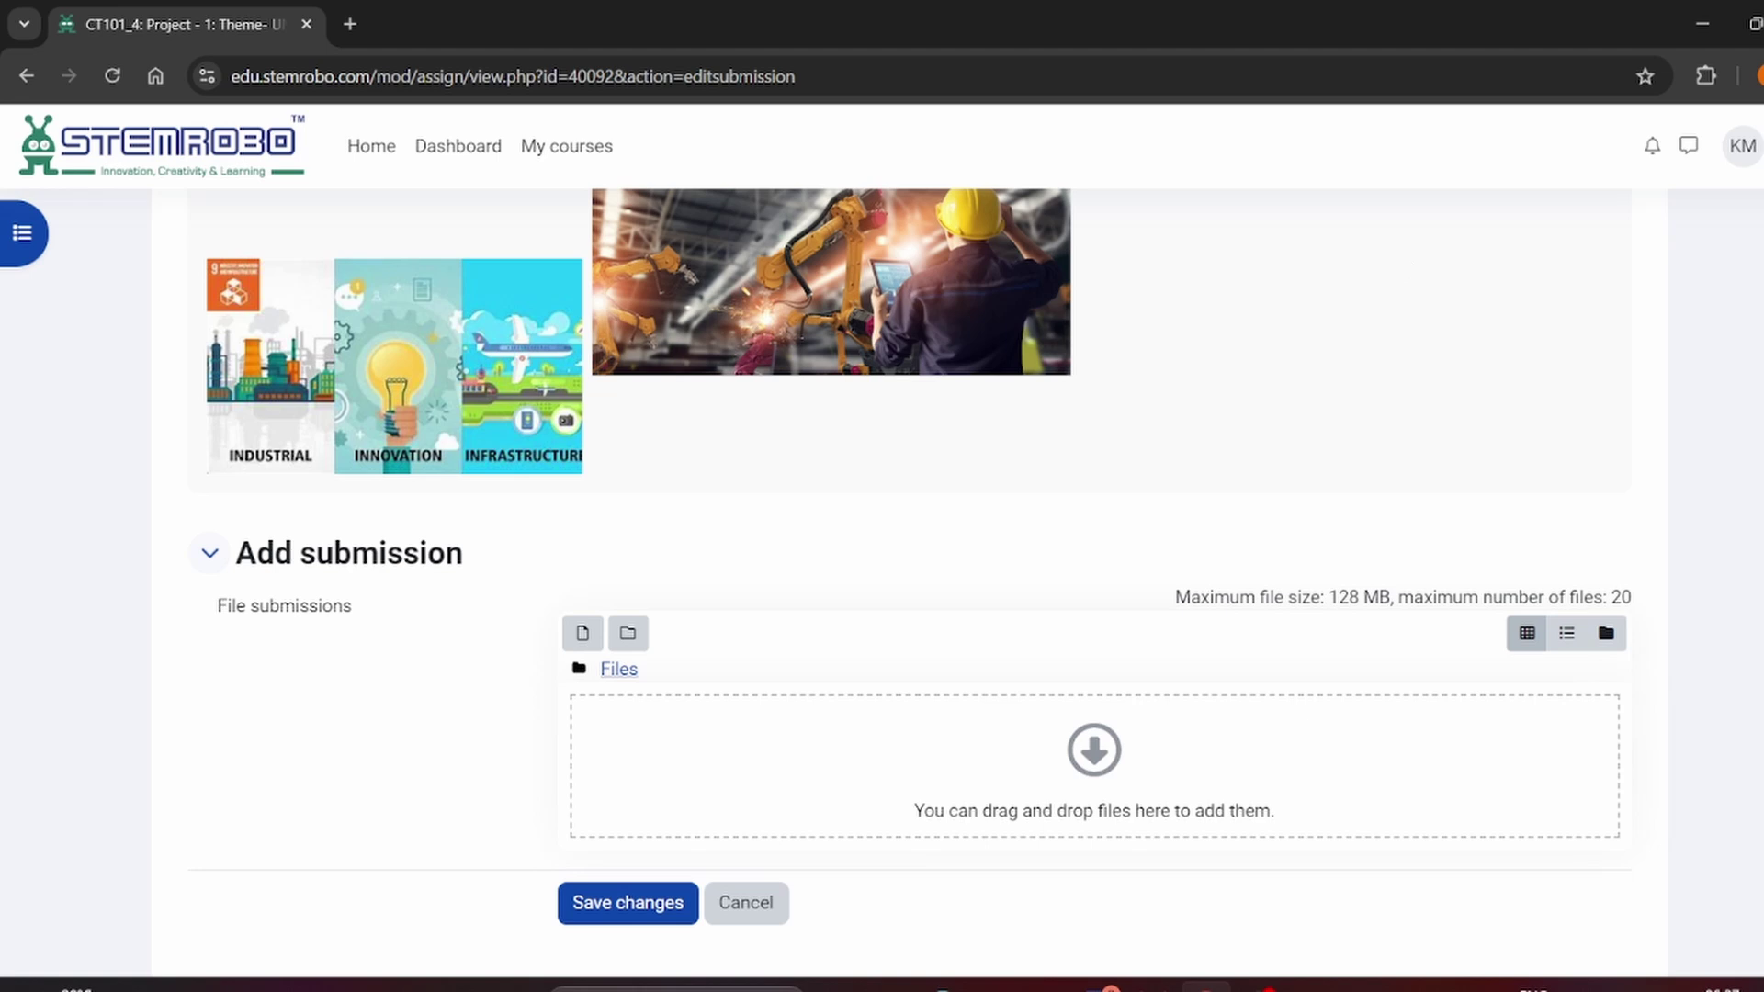
- Log out through the KM avatar menu
left_click(1744, 147)
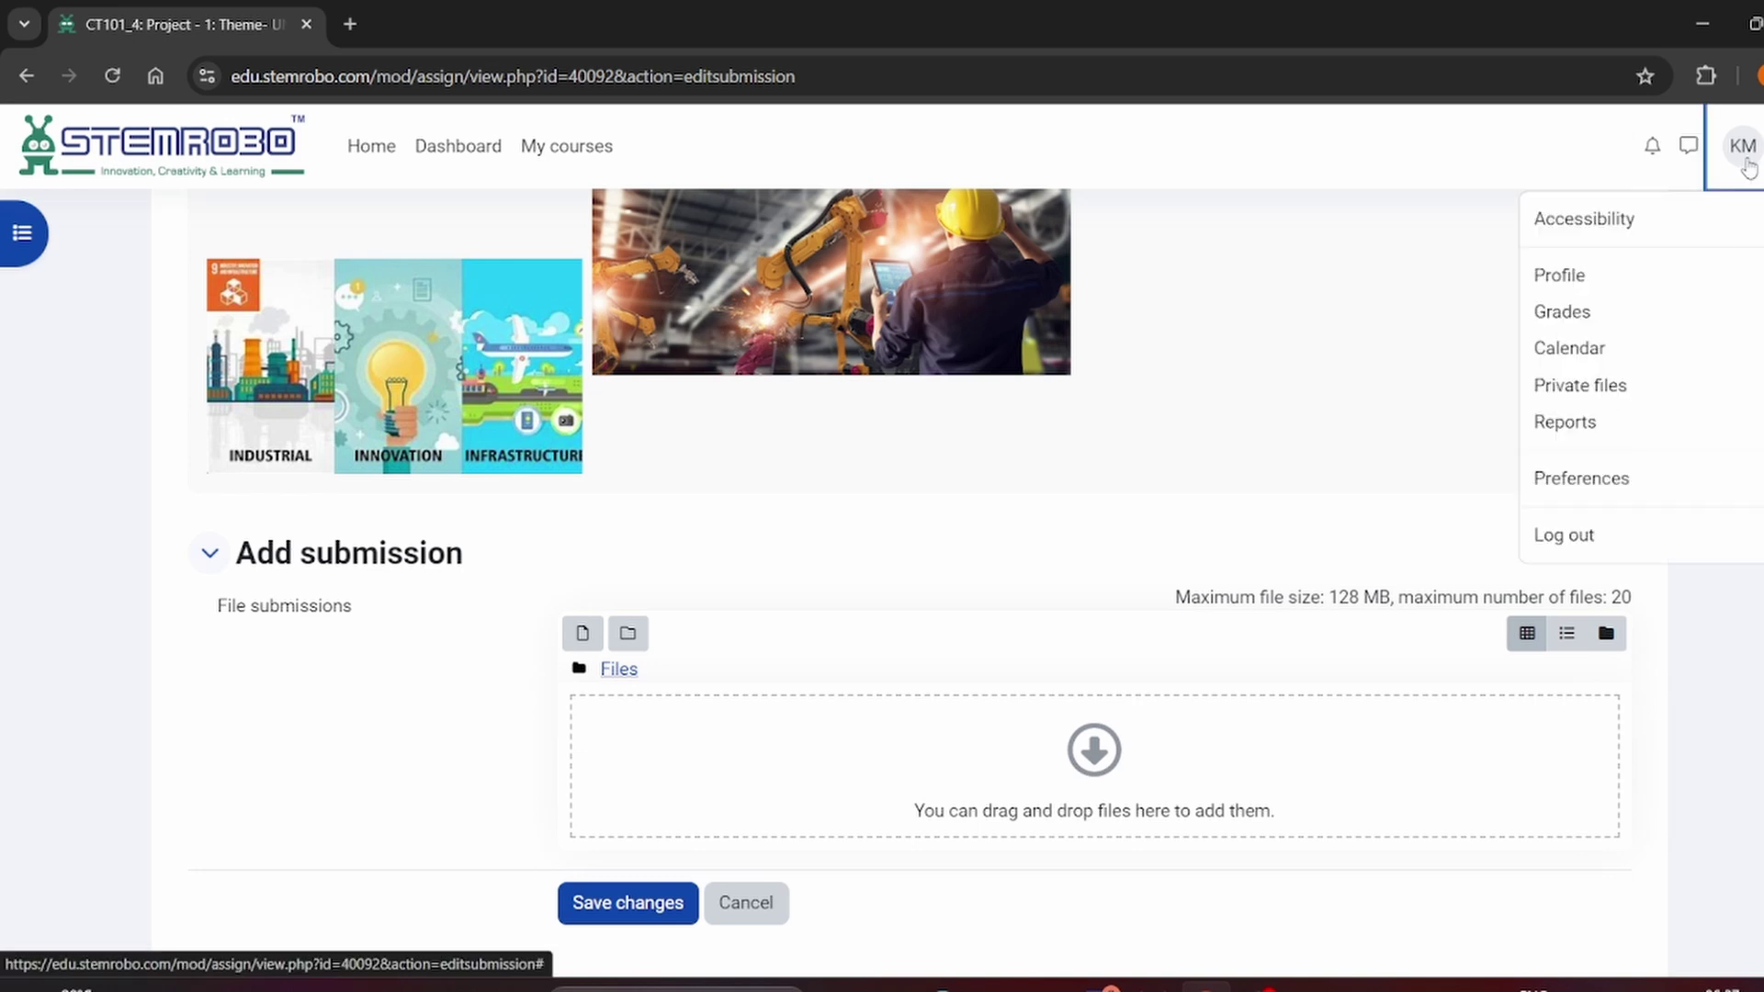
left_click(1624, 536)
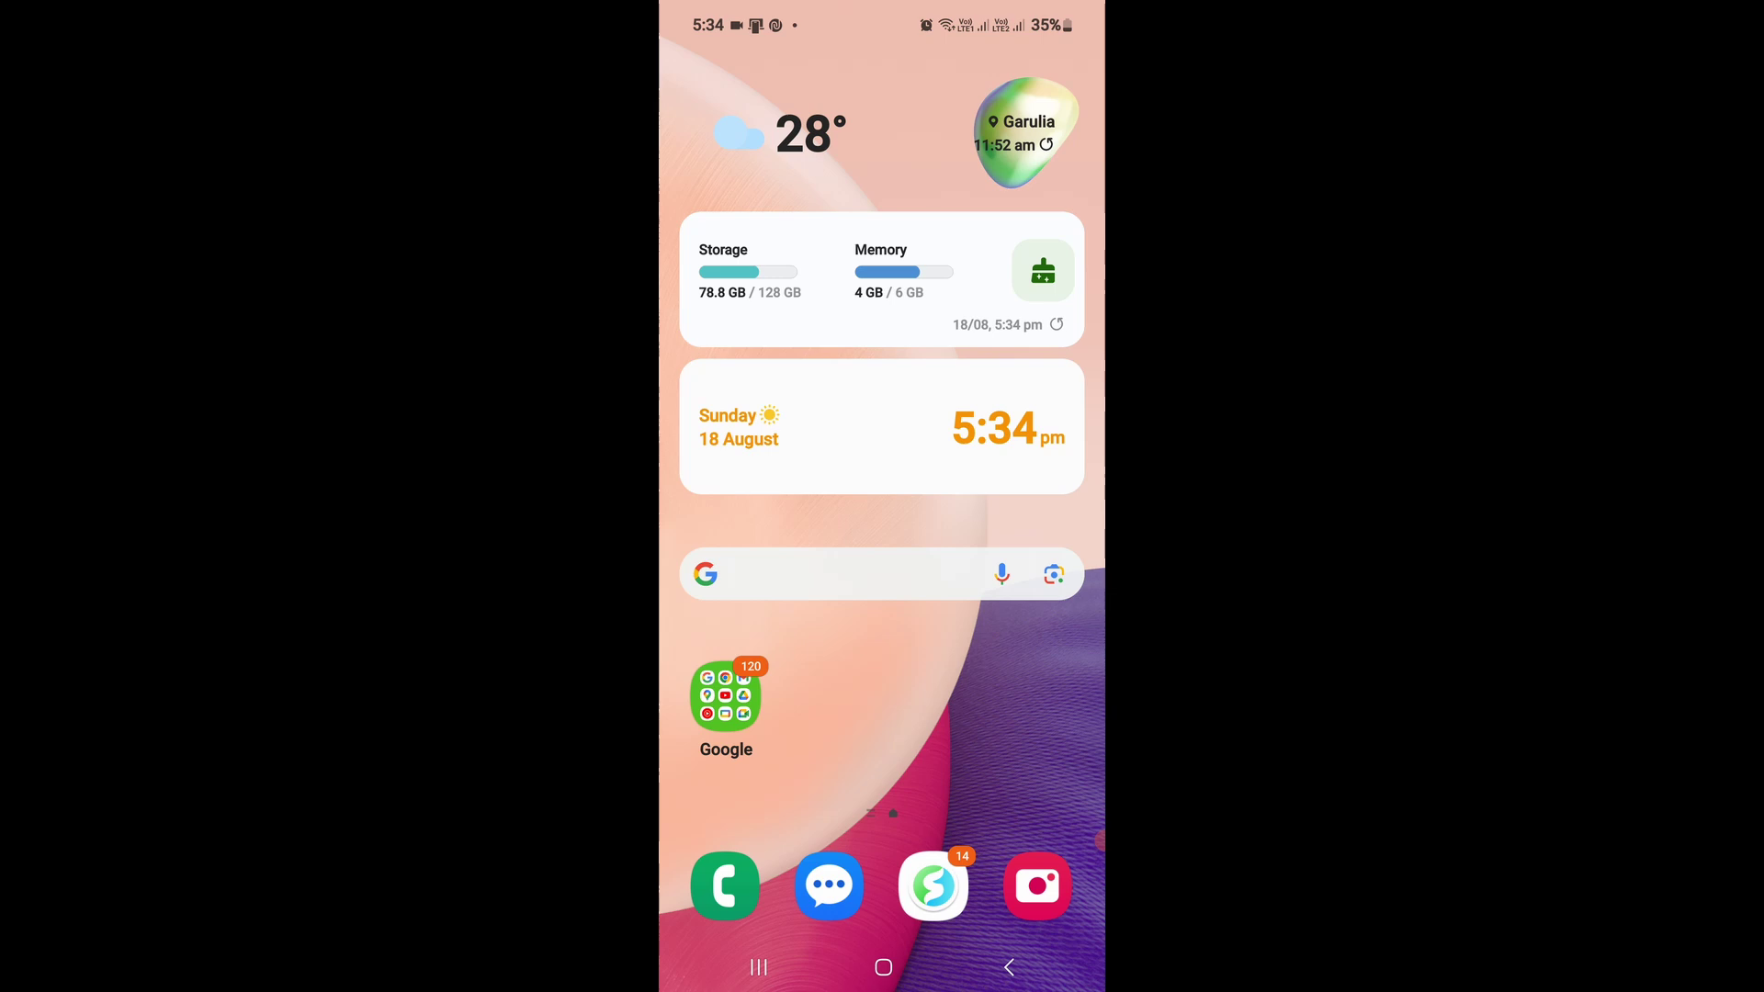
- Launch Chrome from the Google folder on the phone's home screen
left_click(725, 696)
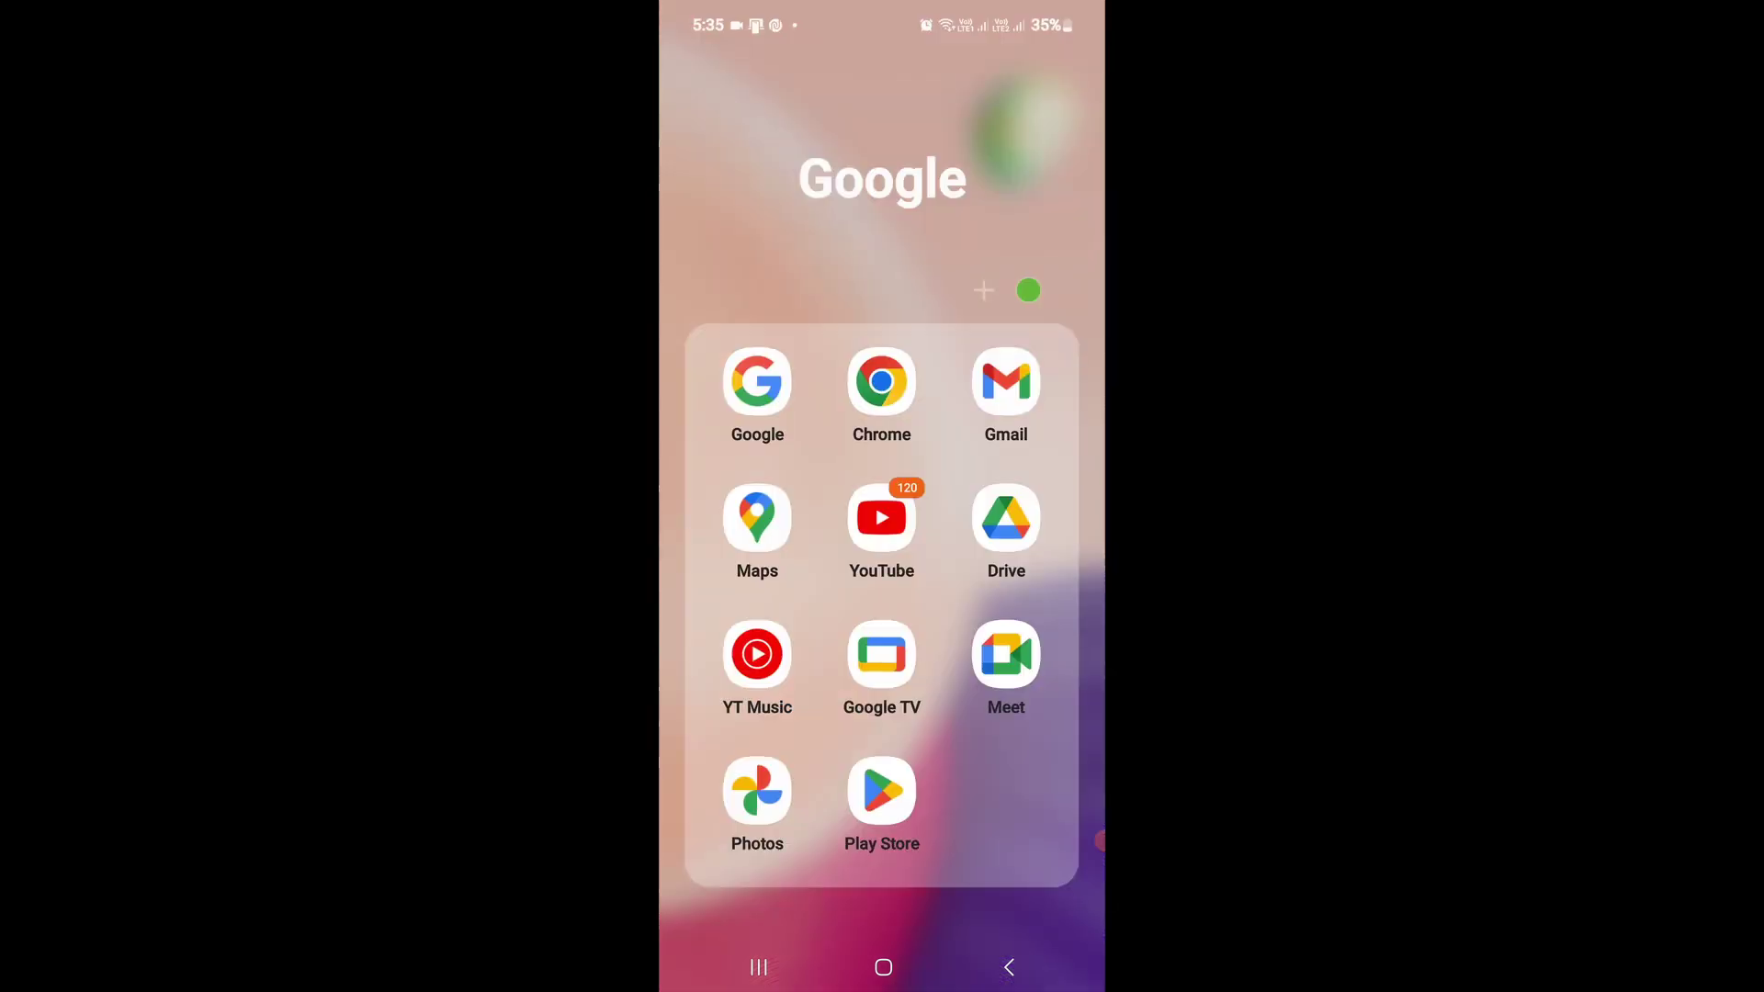
left_click(882, 382)
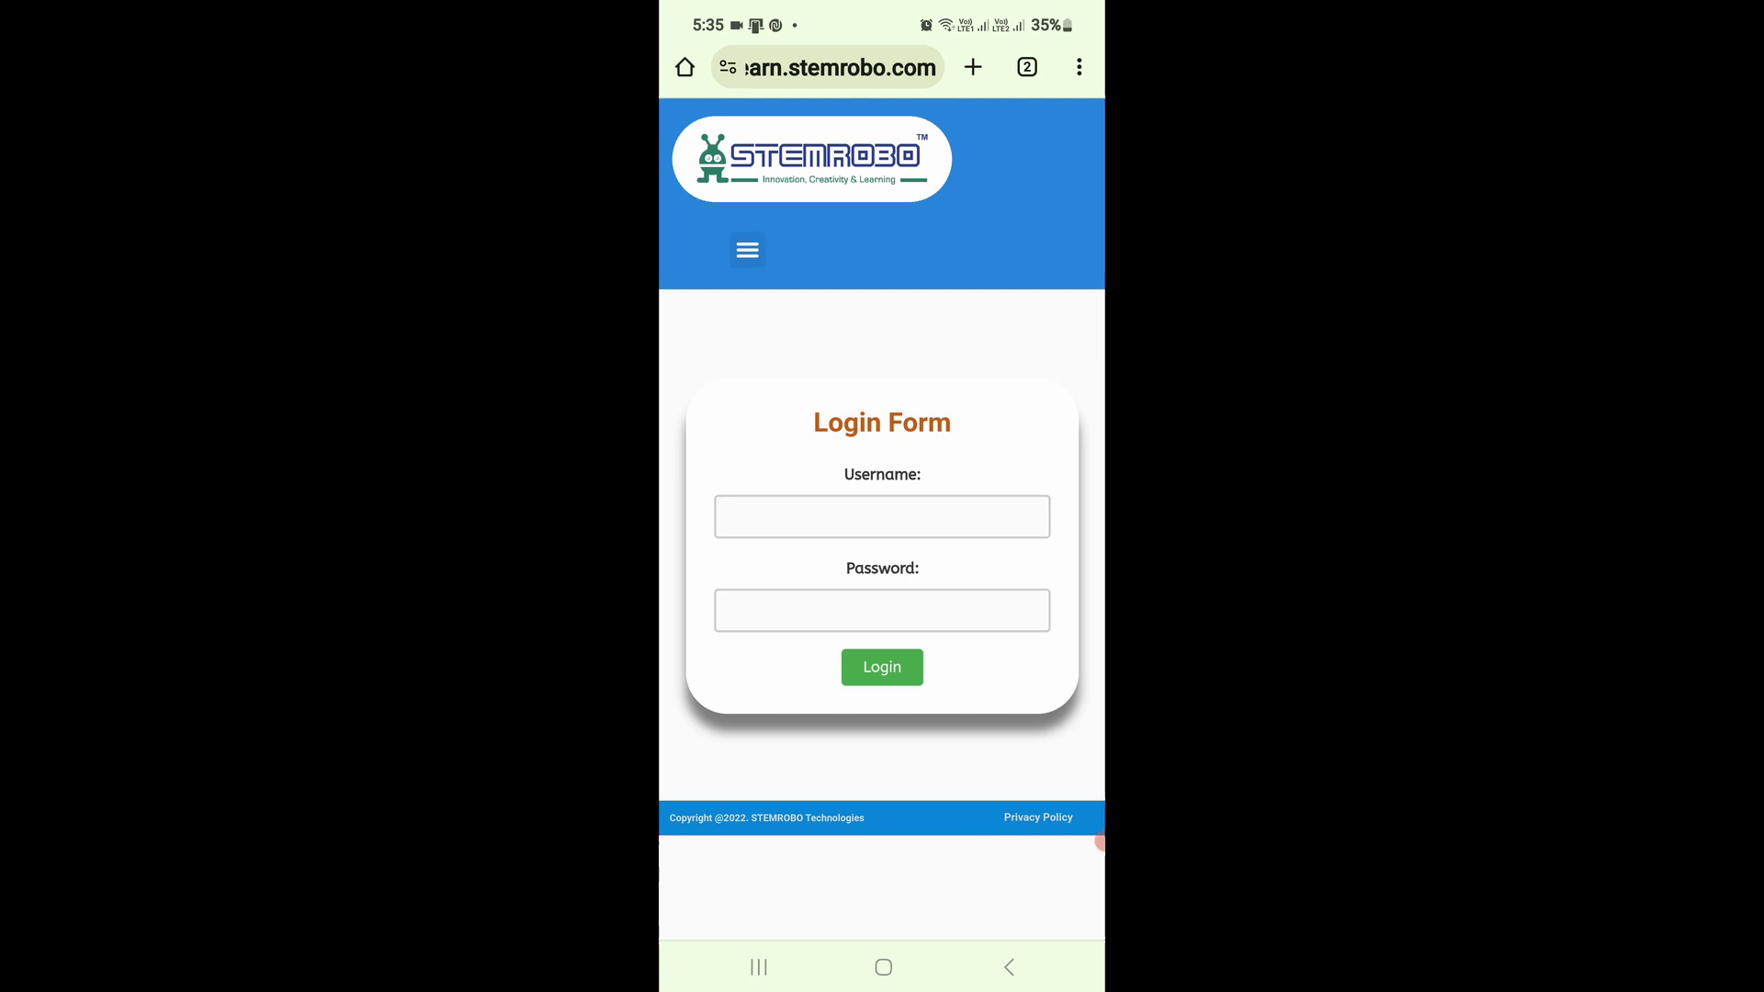
- Turn on Chrome's Desktop site option and confirm it is ticked
left_click(1080, 68)
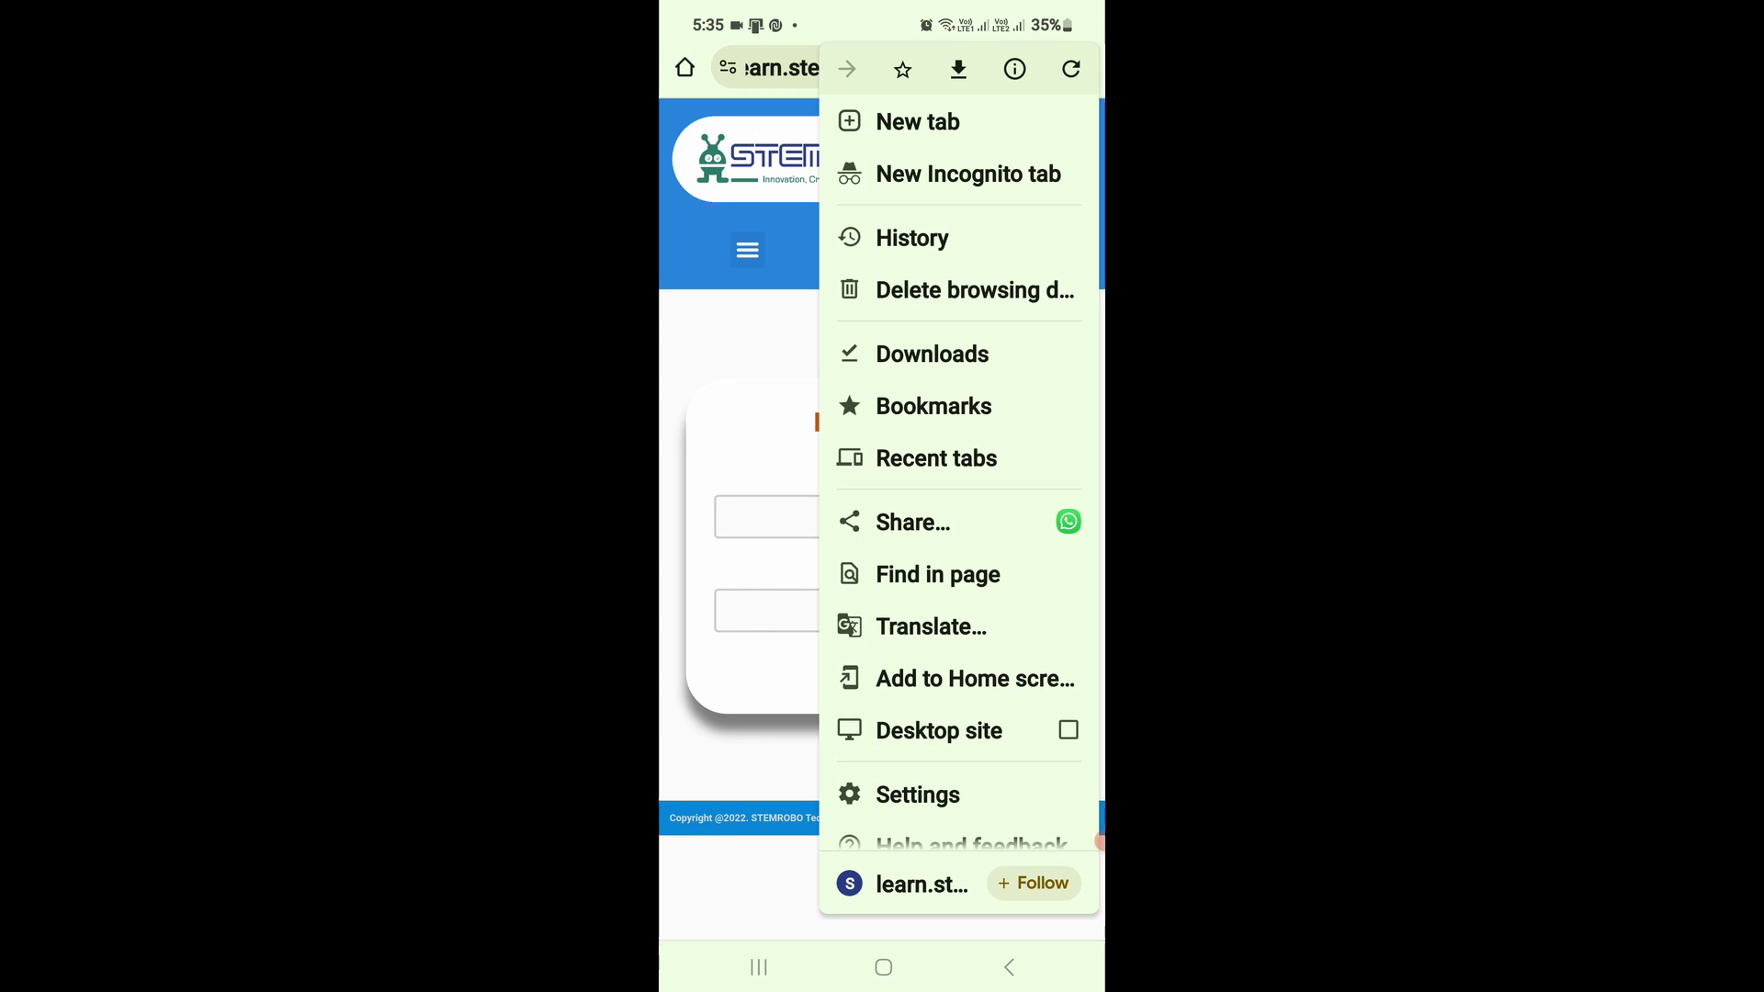
left_click(939, 731)
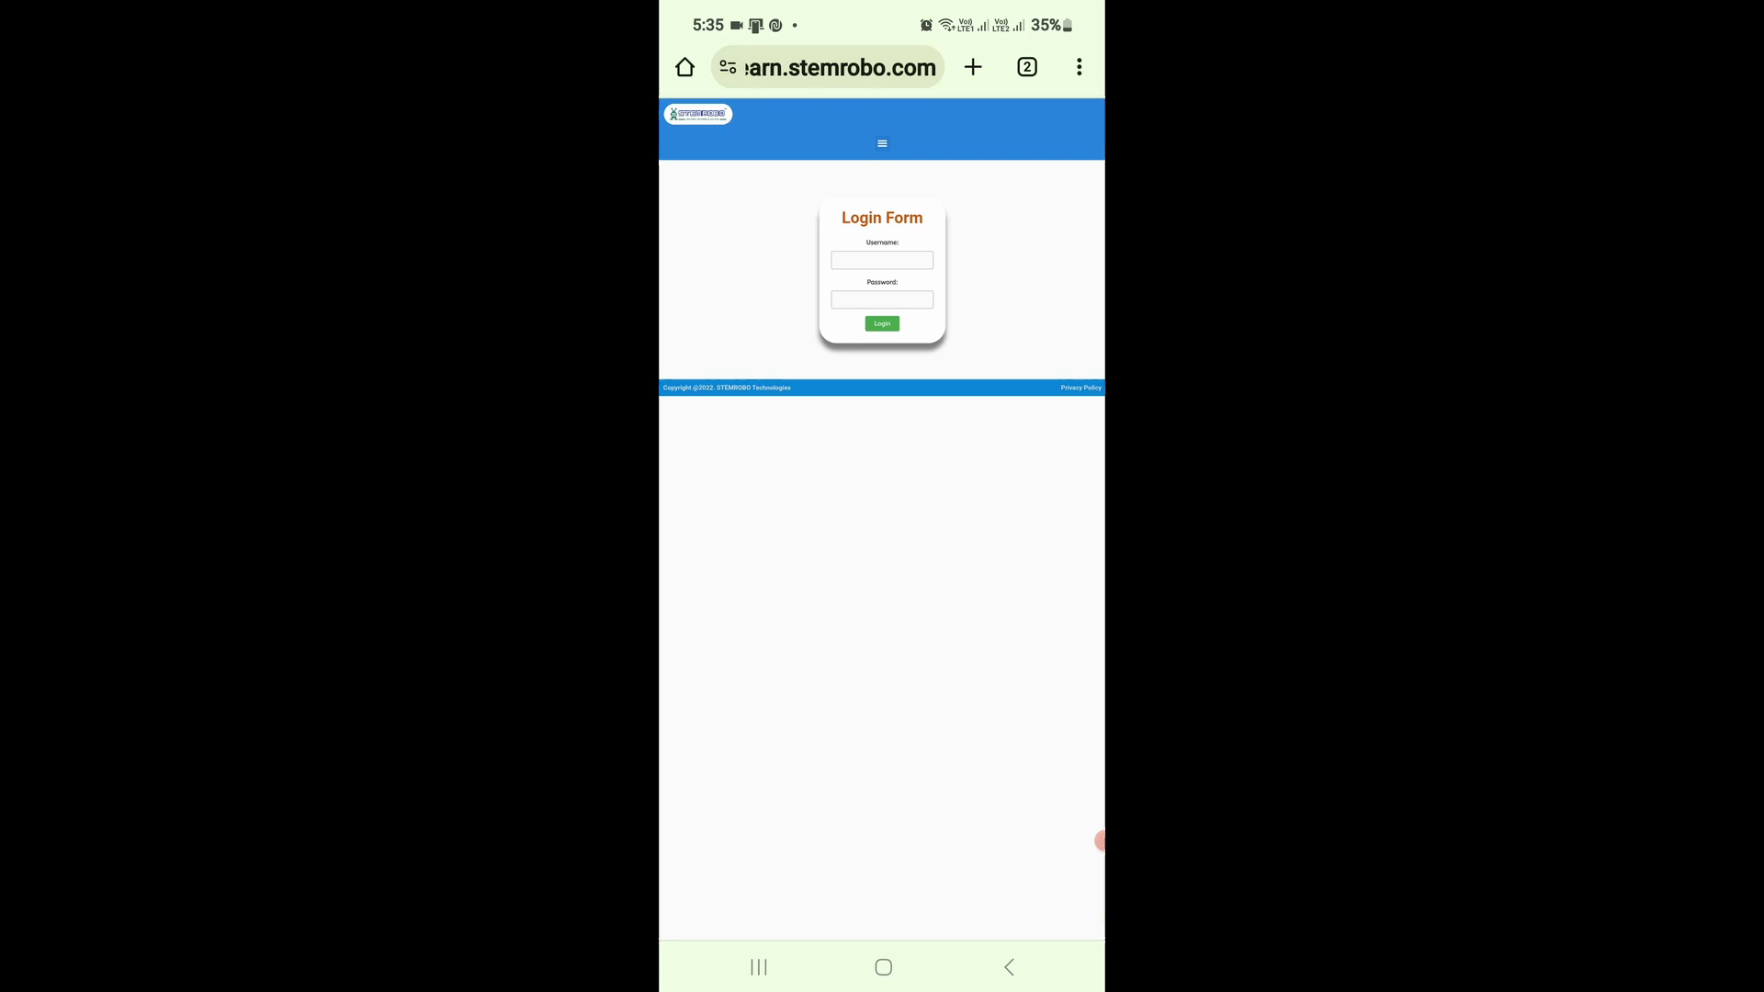
left_click(1079, 68)
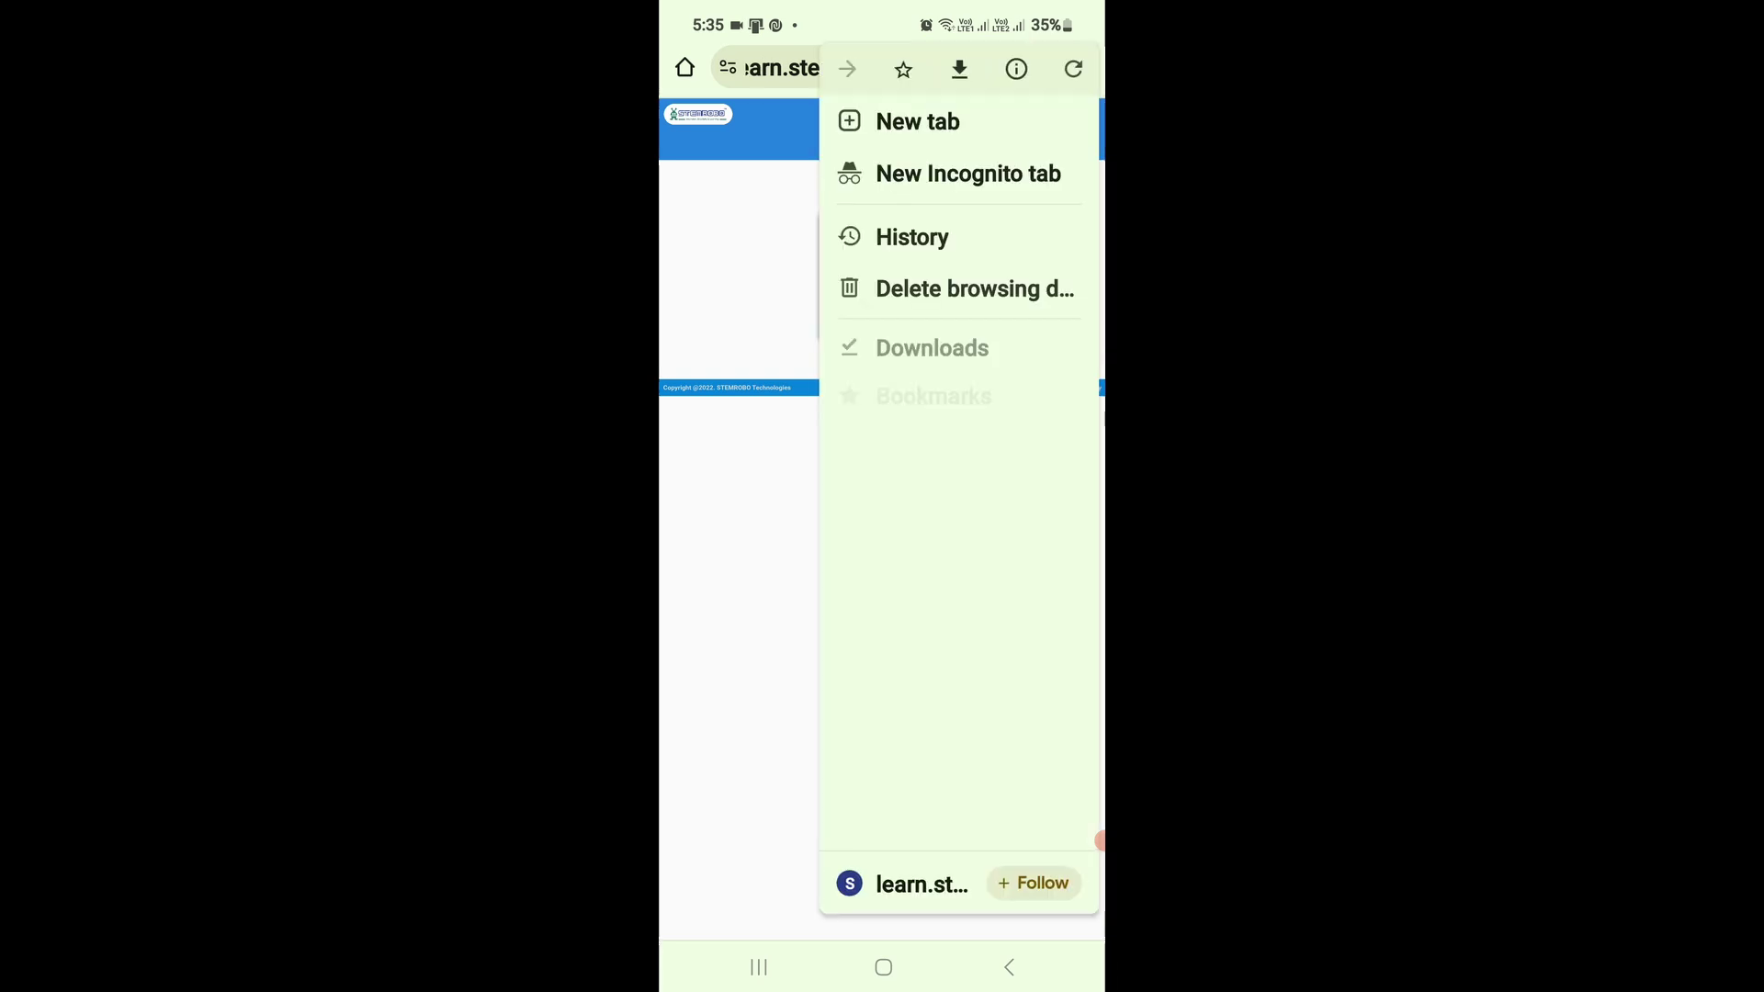